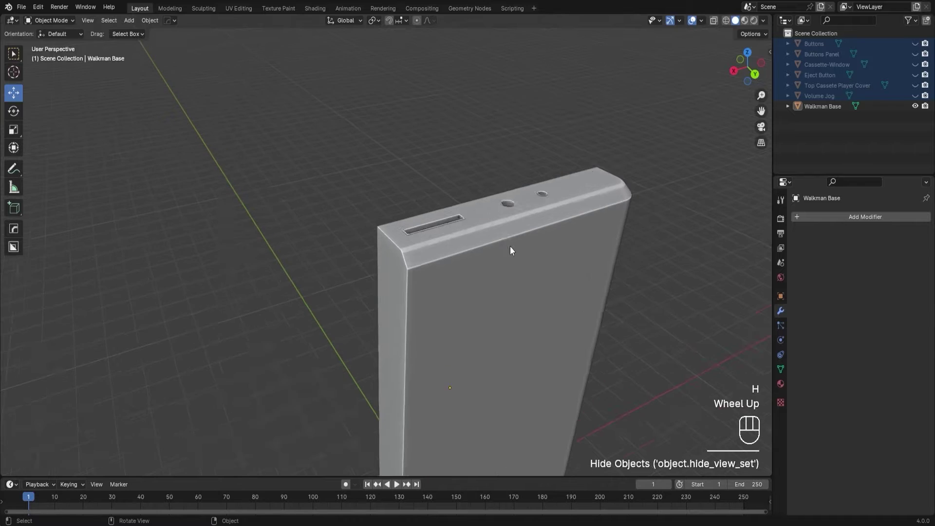
Add a cylinder mesh at the world origin and set its vertex count to 8.
middle_click_drag(384, 226, 546, 273)
left_click(580, 303)
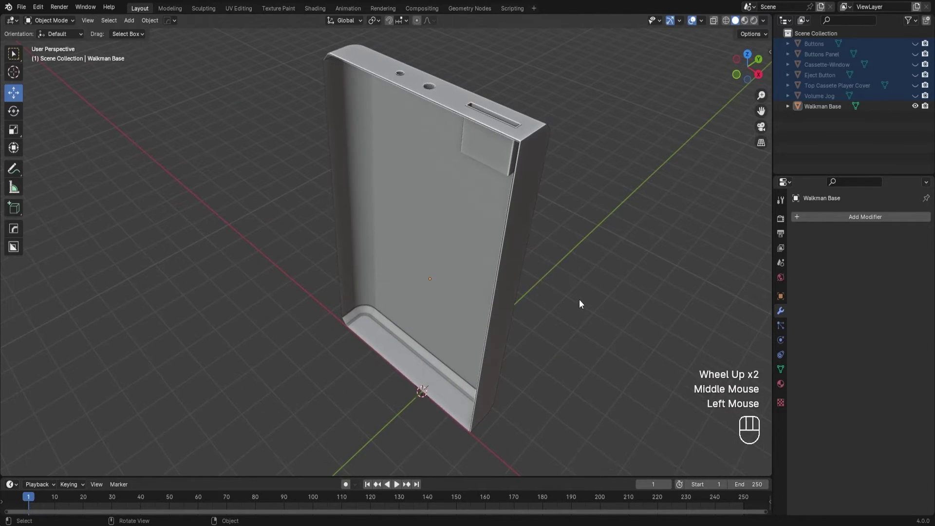
key("shift+a")
mouse_move(580, 300)
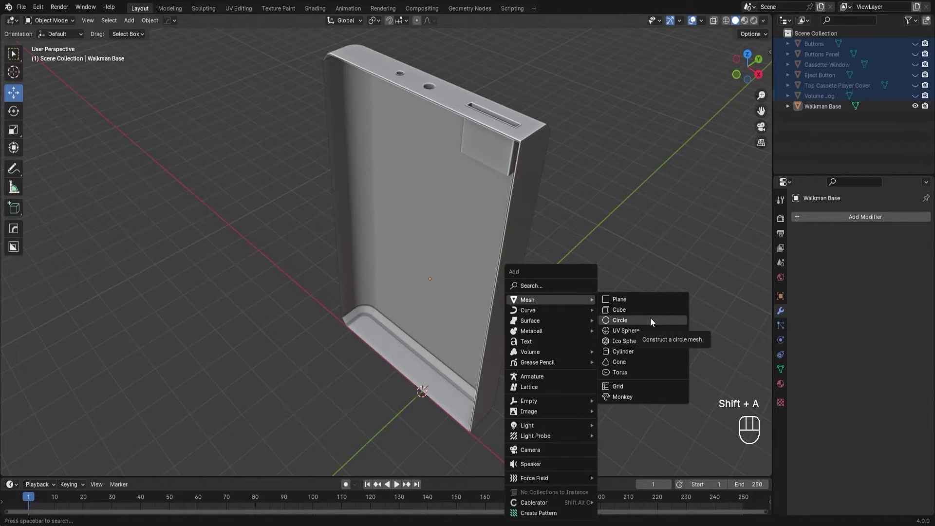
left_click(651, 352)
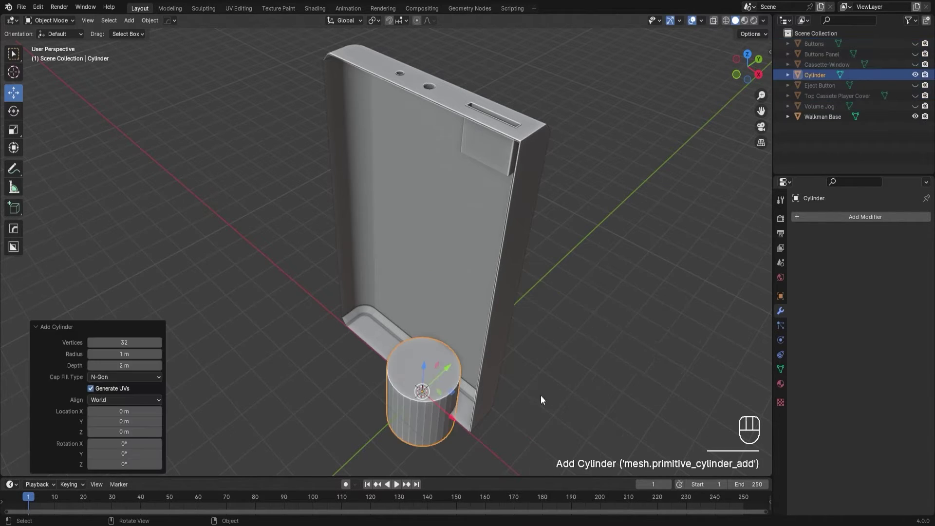
middle_click_drag(541, 396, 558, 183)
scroll(543, 398, "up", 1)
scroll(542, 358, "up", 2)
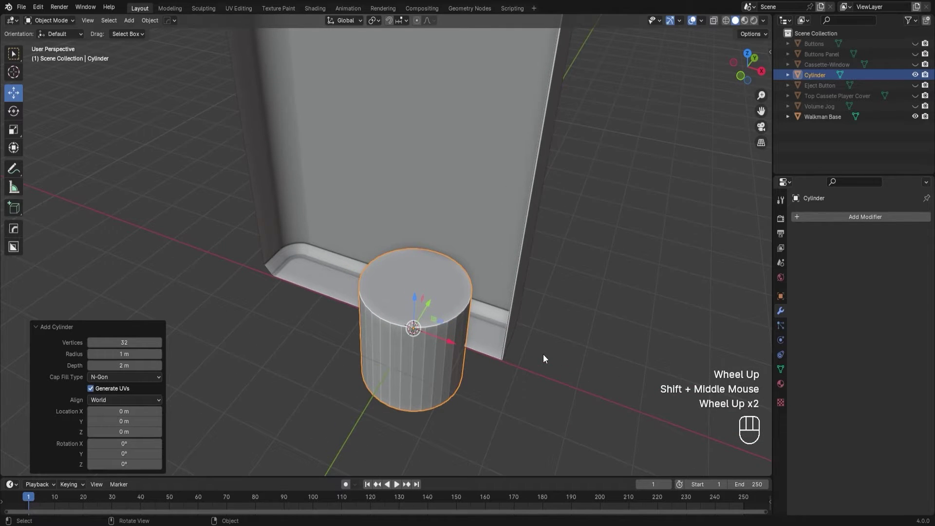
scroll(544, 355, "up", 1)
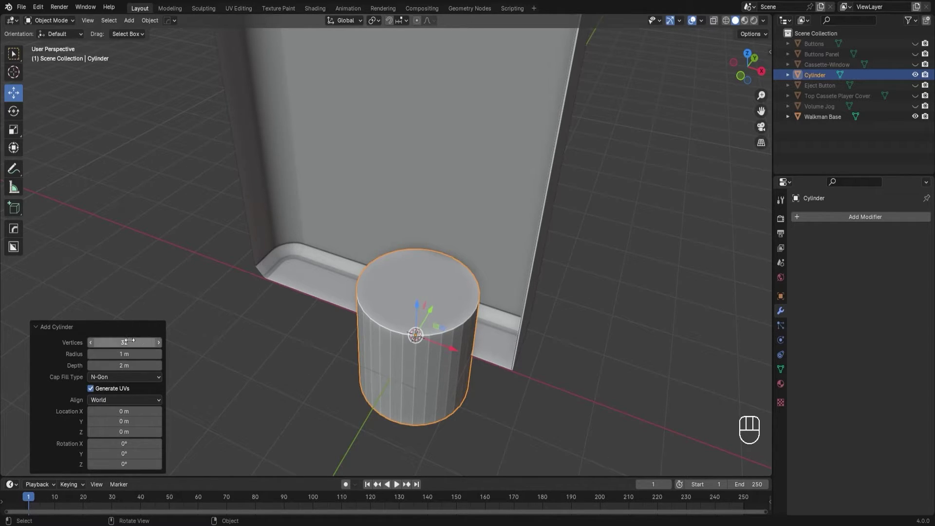
left_click(146, 344)
type("8")
key("Return")
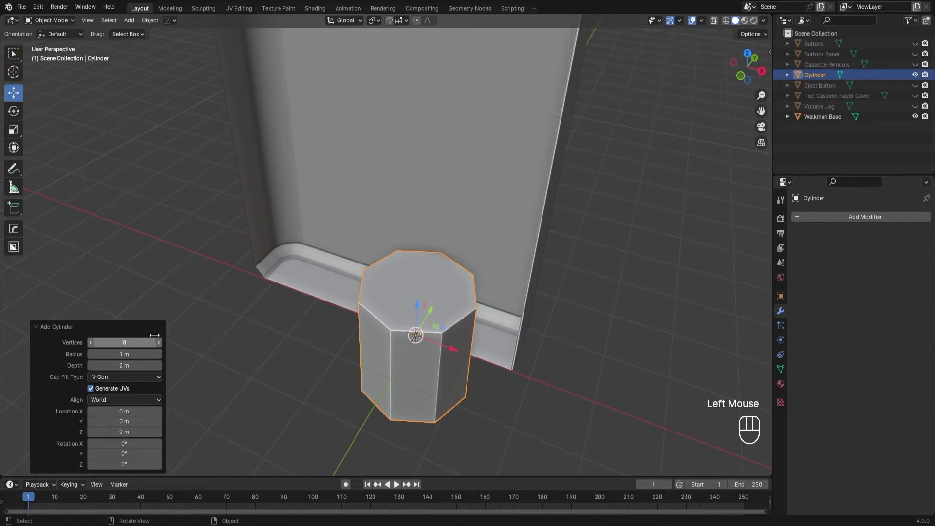
Set the new cylinder's radius to 0.24 m and its depth to 1.01 m.
middle_click_drag(215, 370, 224, 349)
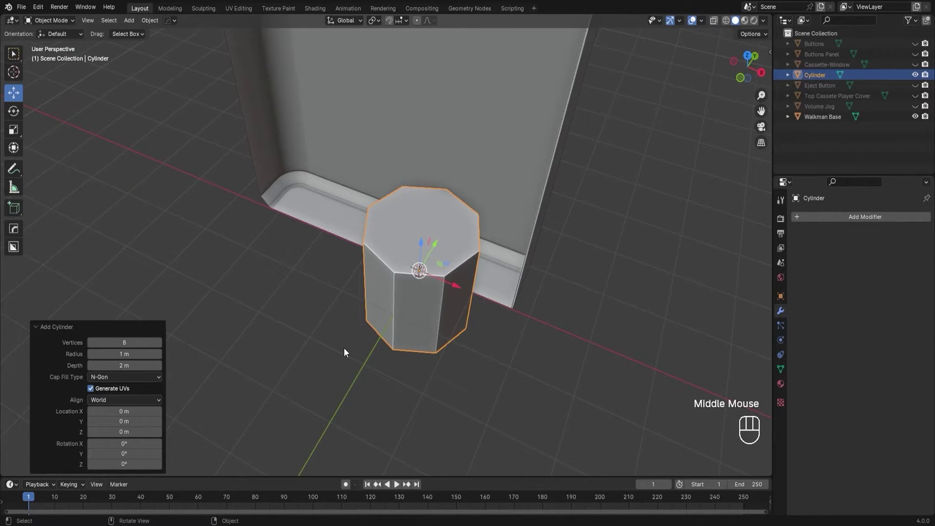
left_click_drag(136, 354, 95, 354)
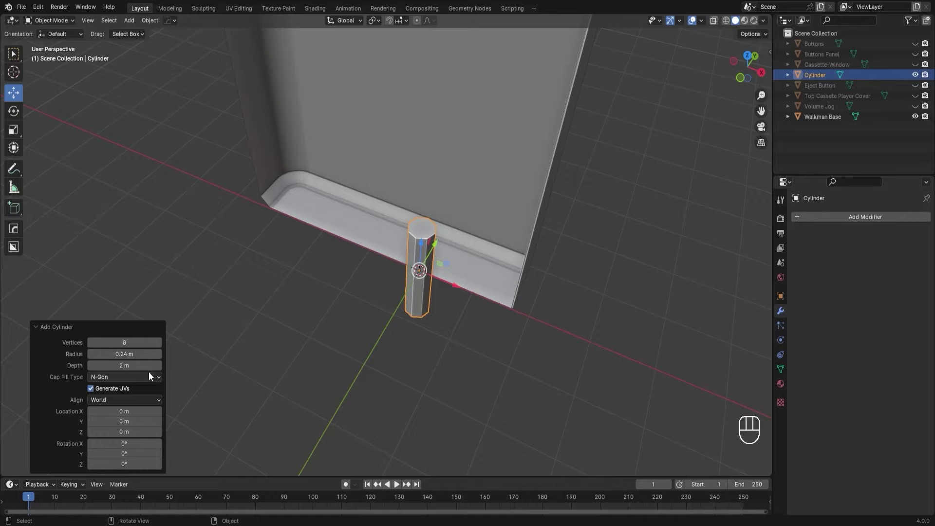
left_click_drag(95, 365, 840, 369)
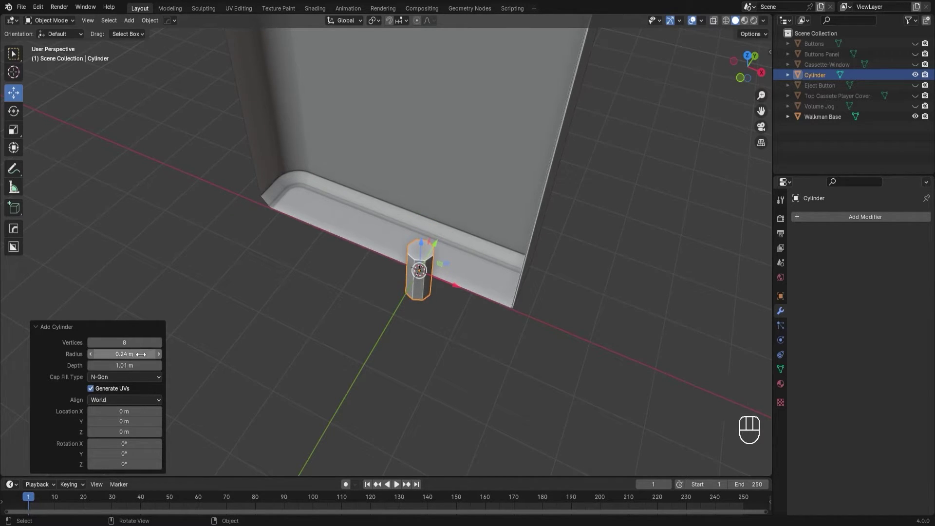
Raise the cylinder about 9.08 m along Z, above the top side of the Walkman base.
scroll(442, 306, "down", 4)
middle_click_drag(442, 306, 424, 379, "shift")
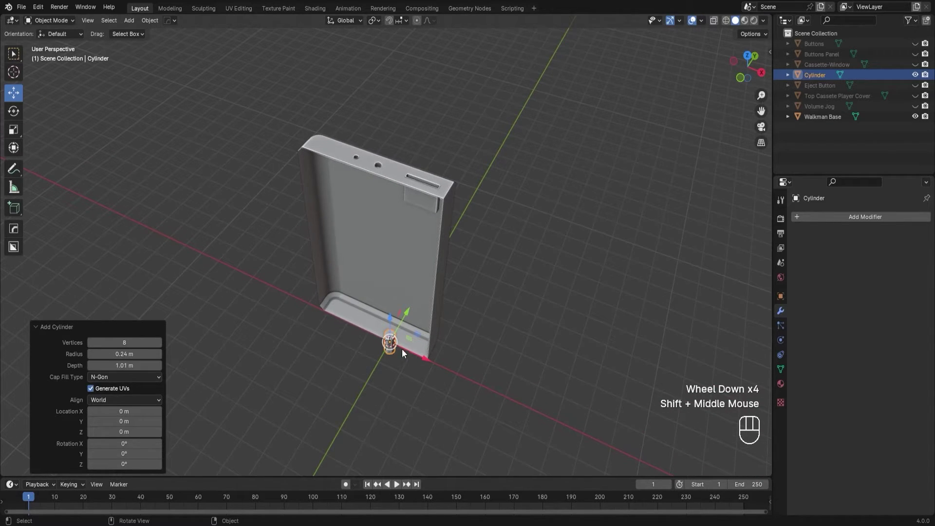
left_click_drag(390, 319, 375, 135)
scroll(389, 155, "up", 1)
scroll(429, 160, "up", 1, "shift")
middle_click_drag(429, 160, 573, 249, "shift")
scroll(459, 277, "up", 3)
scroll(570, 233, "up", 1)
Move the cylinder by snapping a vertex of its bottom face onto the rim of the larger round hole in the base's top.
key("g")
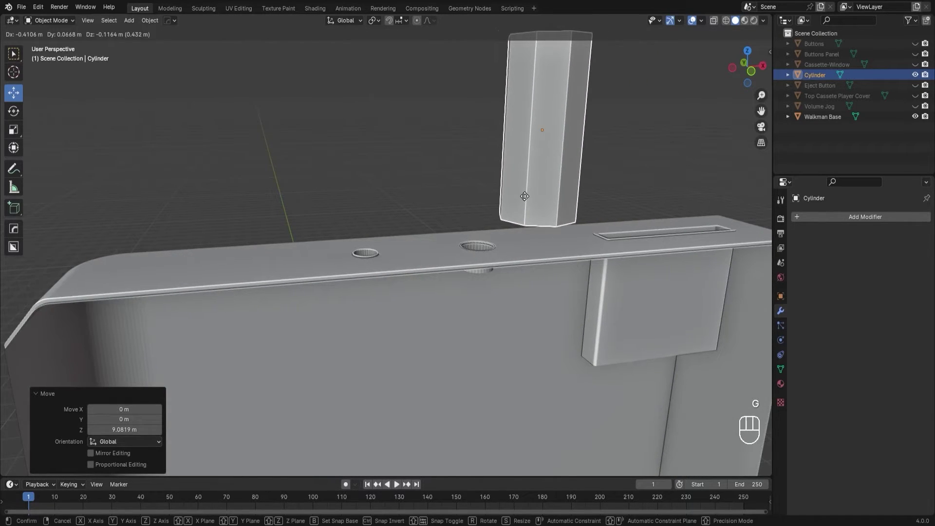
mouse_move(524, 196)
middle_mouse_down("alt")
mouse_move(518, 168)
mouse_move(520, 179)
middle_mouse_up("alt")
key("b")
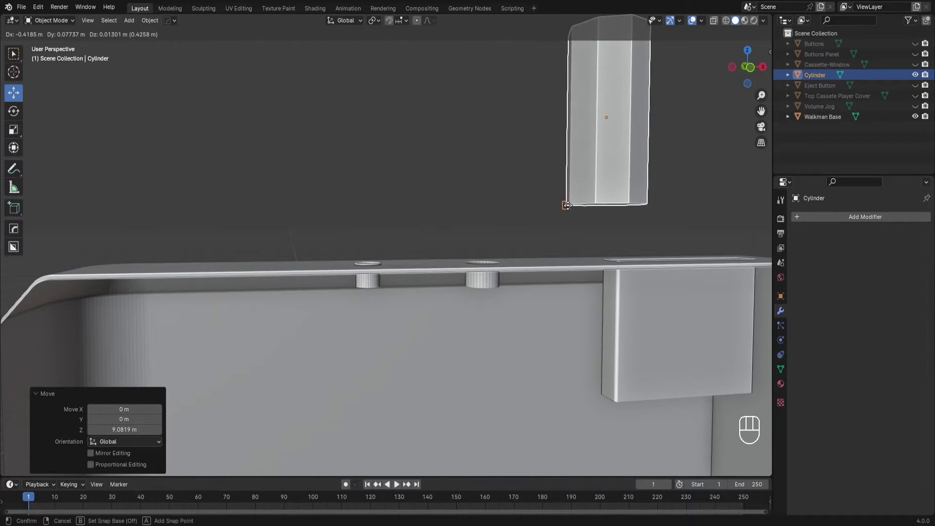
left_click(596, 203)
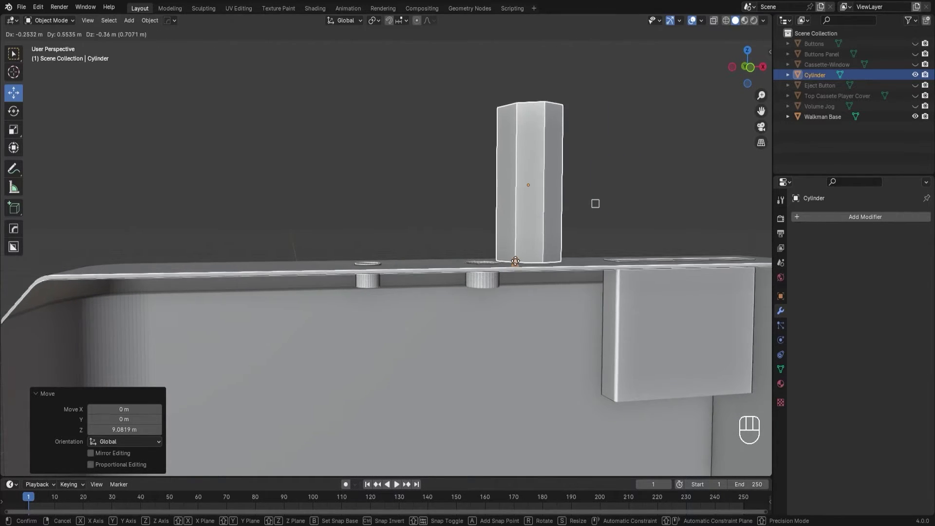
left_click(516, 262)
middle_click_drag(530, 236, 518, 106)
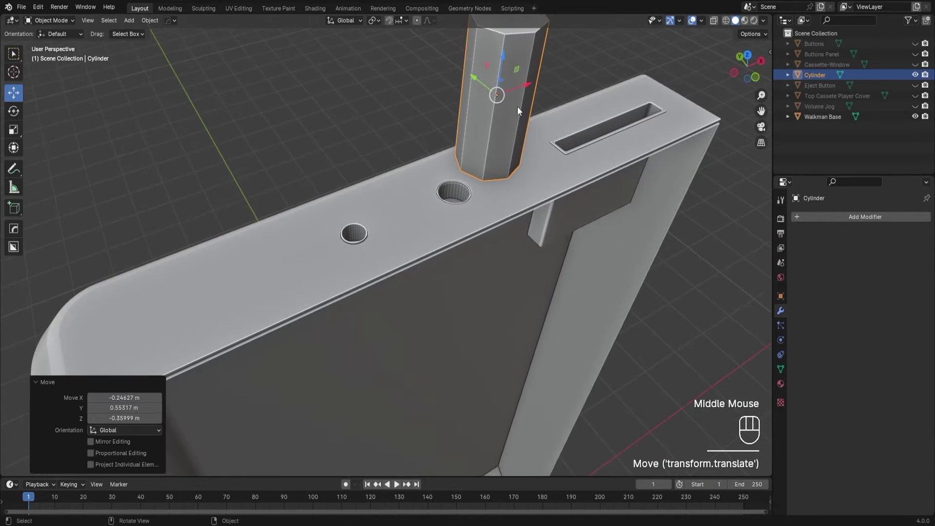
Shift the cylinder about -0.04 m along X toward the larger hole and scale it uniformly by 0.483.
left_click_drag(523, 88, 492, 120)
middle_click_drag(557, 162, 420, 164)
scroll(462, 200, "down", 1)
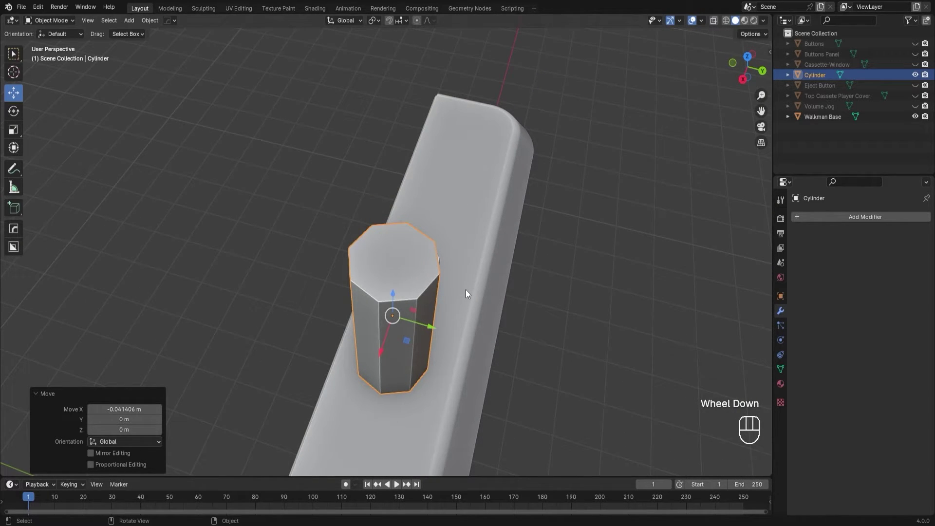
middle_click_drag(443, 317, 453, 282)
key("s")
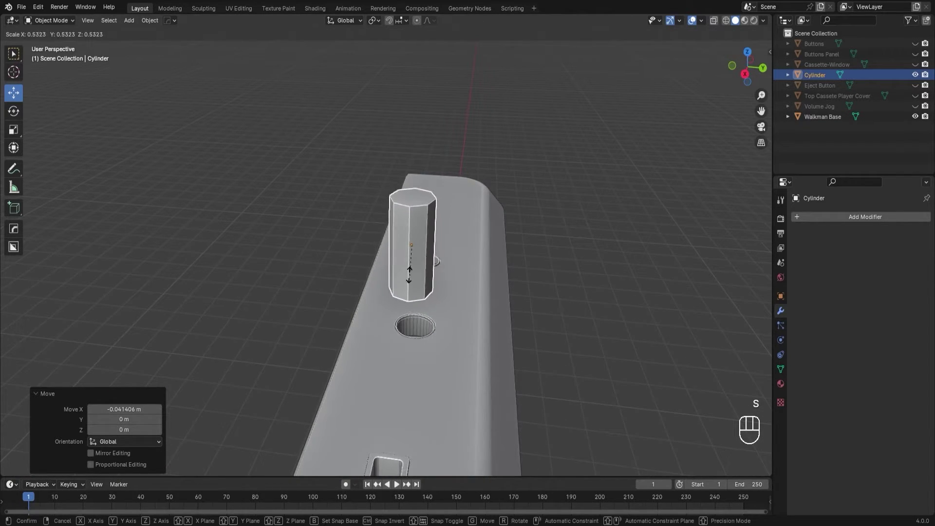
left_click(408, 271)
middle_click_drag(408, 271, 434, 287)
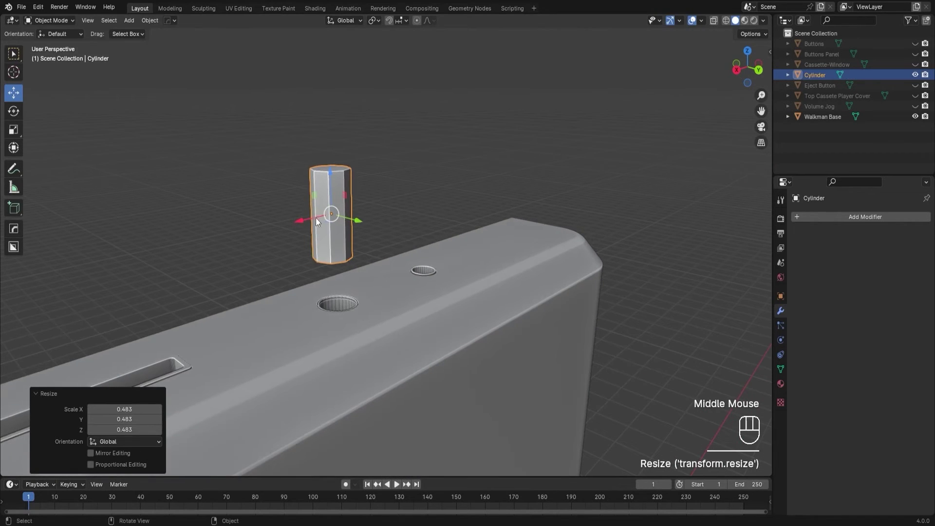
Centre the cylinder over the larger hole in top view, moving it along Y and X, and scale it by 1.176 to cover the hole.
scroll(374, 253, "up", 2)
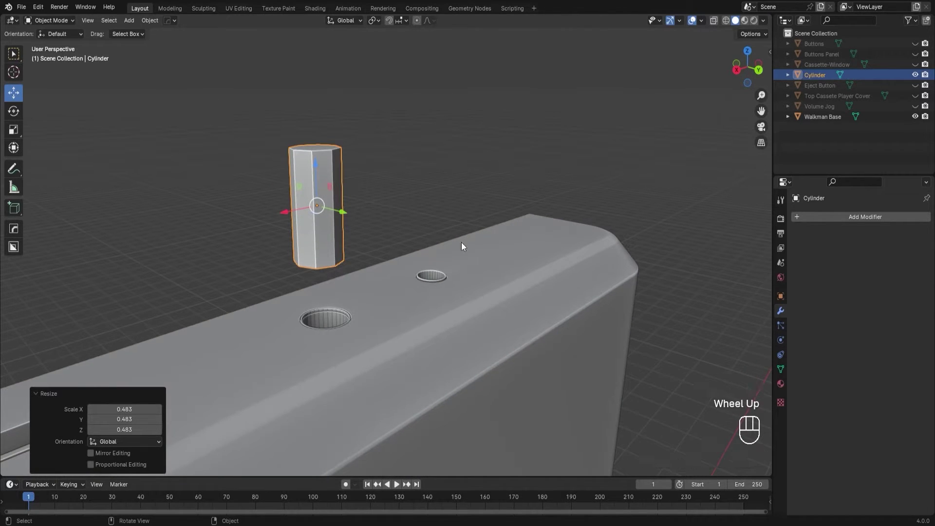
middle_click_drag(463, 246, 426, 327)
scroll(267, 314, "up", 2)
scroll(269, 325, "up", 1, "shift")
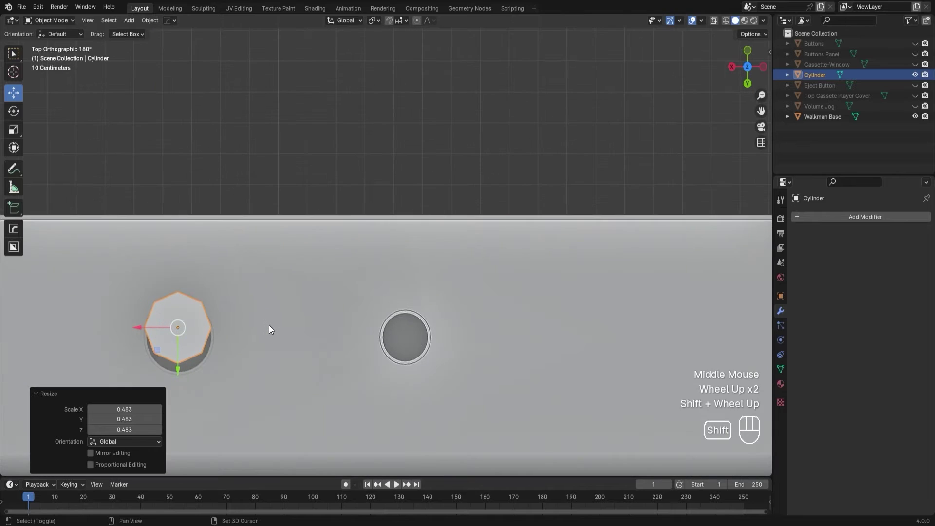
middle_click_drag(269, 326, 481, 240, "shift")
scroll(419, 298, "up", 1)
left_click(393, 282)
left_click_drag(392, 282, 393, 295)
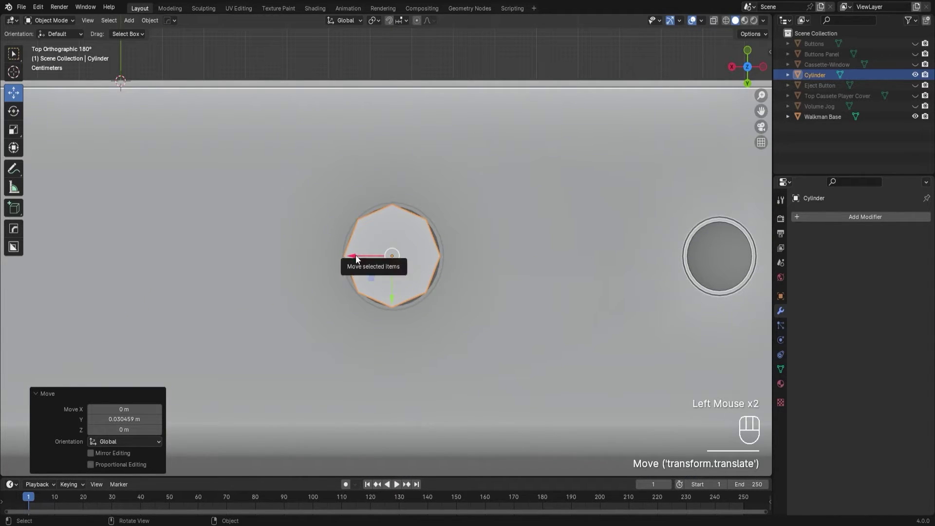
left_click_drag(356, 255, 358, 255)
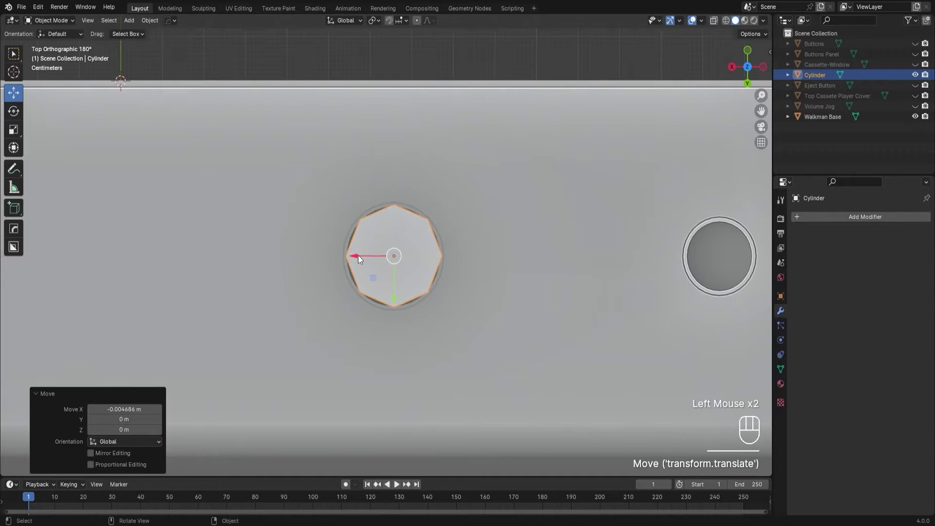
key("s")
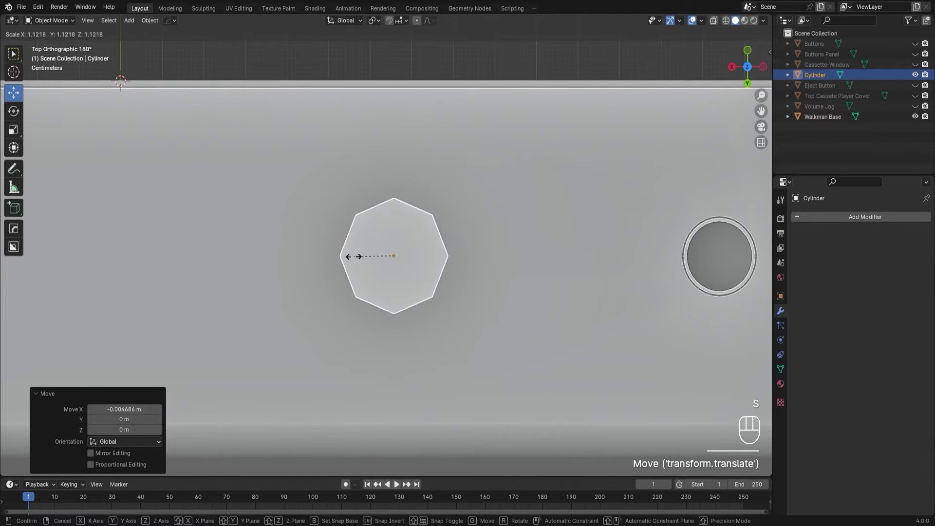
left_click(356, 256)
Lower the cylinder about 0.218 m along Z, snapping its bottom to the rim of the larger hole.
middle_click_drag(430, 319, 488, 202)
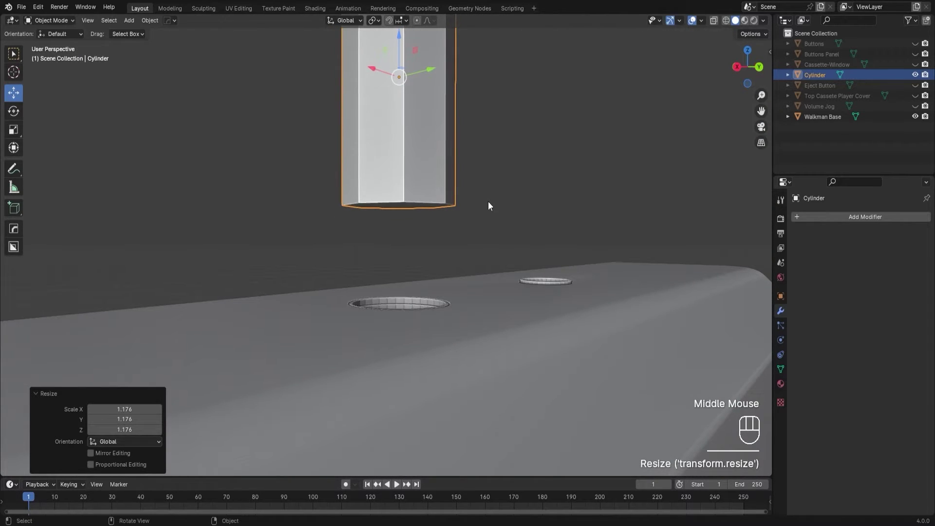
key("g")
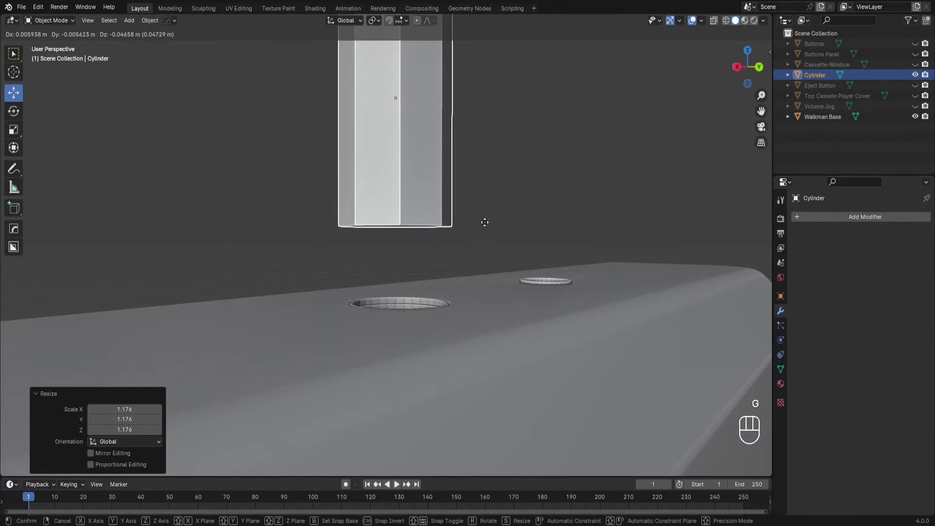
key("z")
key("ctrl")
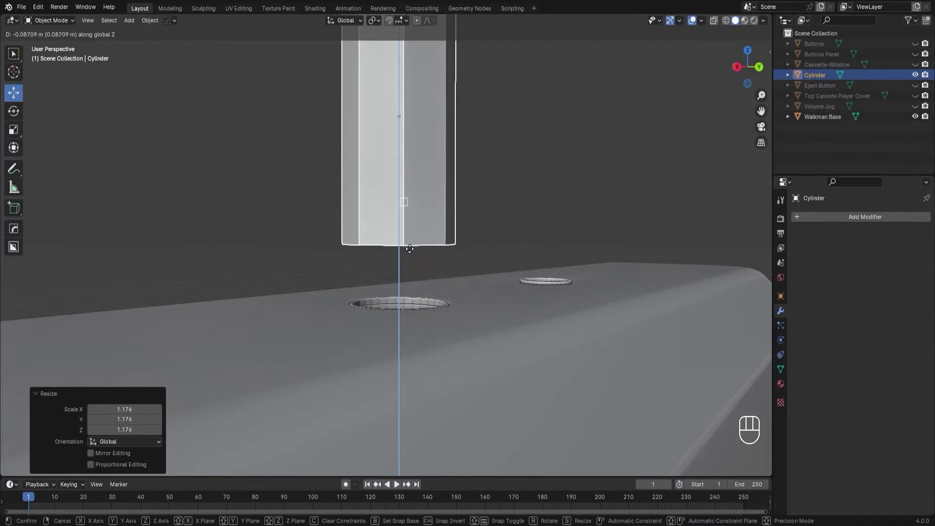
left_click(416, 297)
scroll(438, 274, "down", 2)
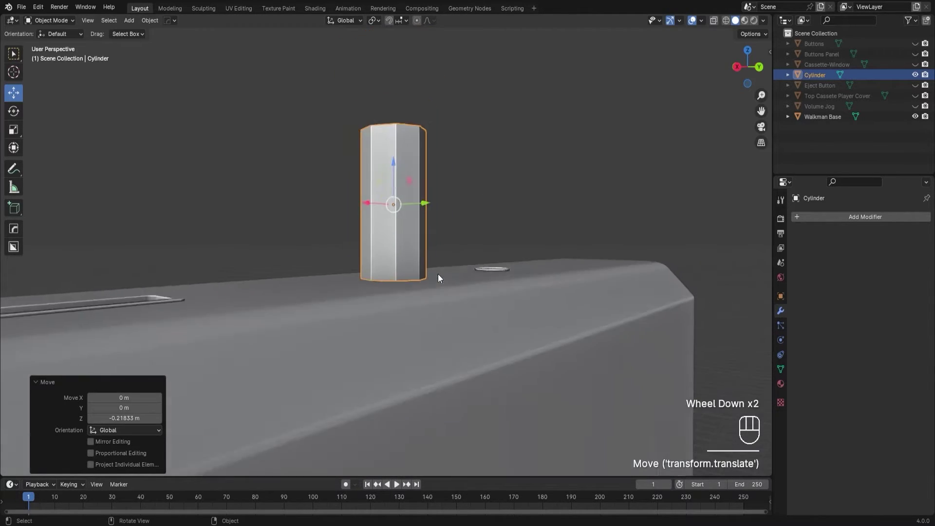
Examine how the cylinder sits on the larger hole from several angles and distances.
middle_click_drag(437, 274, 421, 370)
scroll(421, 360, "up", 2)
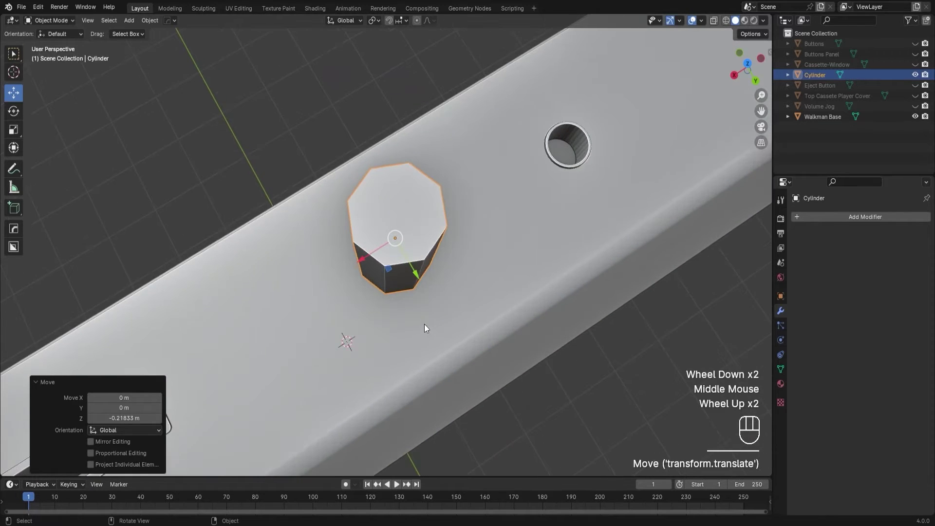
middle_click_drag(425, 323, 509, 256)
scroll(512, 233, "up", 1)
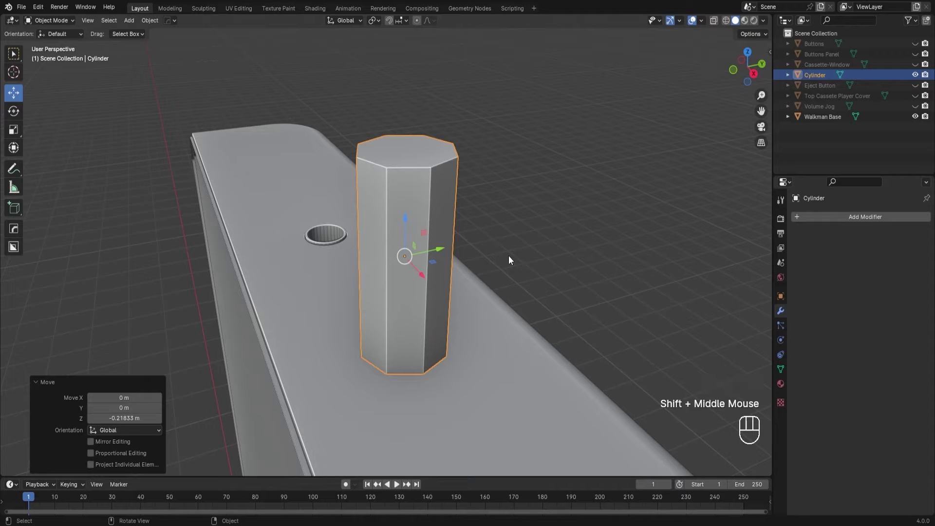
middle_click_drag(508, 256, 425, 305)
scroll(520, 246, "up", 1, "shift")
scroll(536, 306, "down", 2)
scroll(537, 305, "up", 1)
scroll(534, 305, "down", 4)
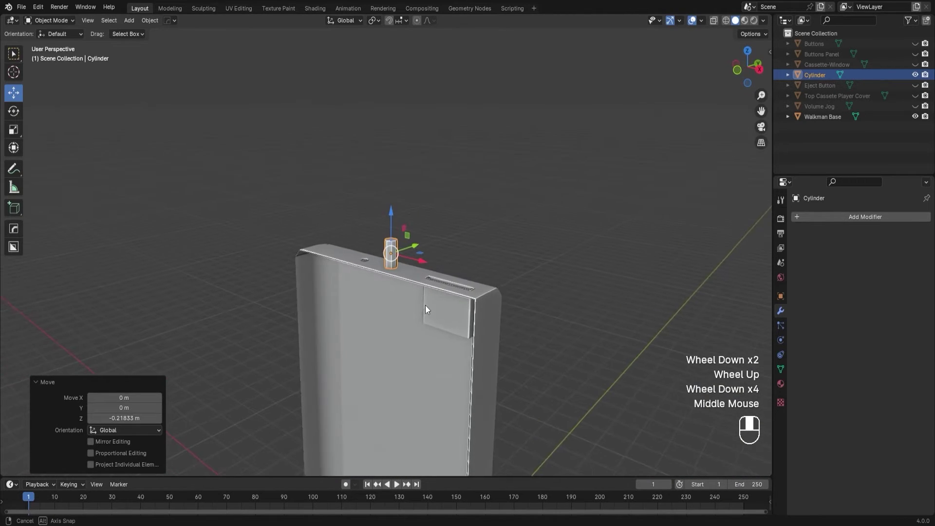
scroll(424, 233, "up", 4)
mouse_move(494, 256)
middle_mouse_down()
mouse_move(375, 268)
mouse_move(356, 251)
mouse_move(467, 290)
mouse_move(490, 272)
middle_mouse_up()
scroll(490, 271, "up", 2)
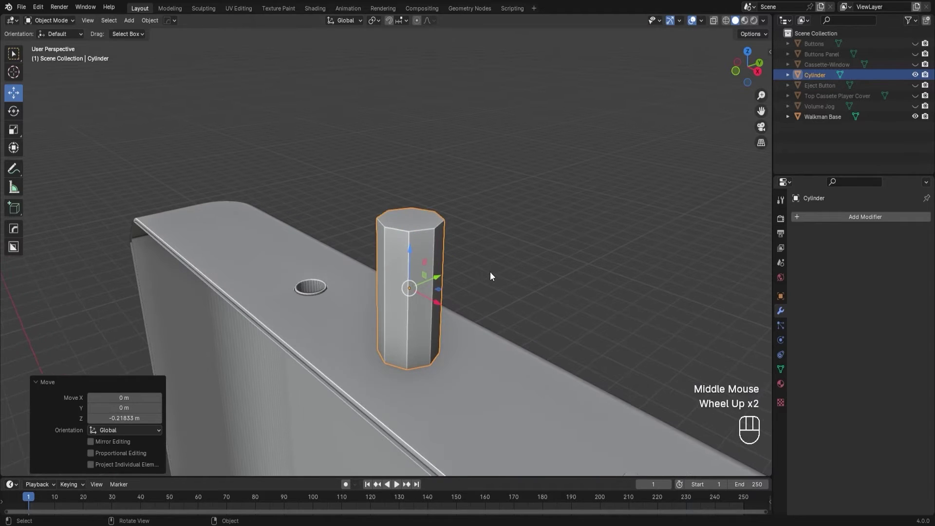
Shorten the cylinder in Edit Mode by moving its top face down, fine-tuning the height with a raise of about 0.008 m.
key("Tab")
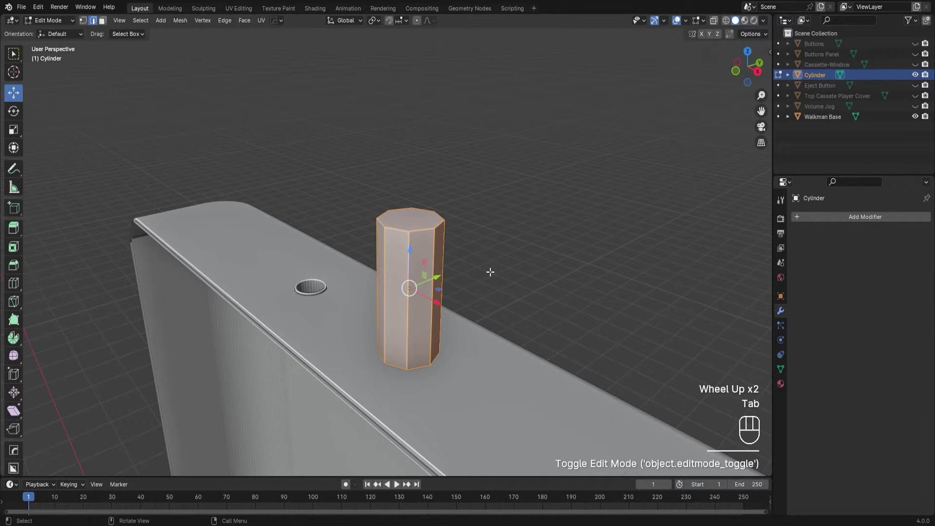
scroll(490, 272, "up", 1)
middle_click_drag(490, 271, 497, 259)
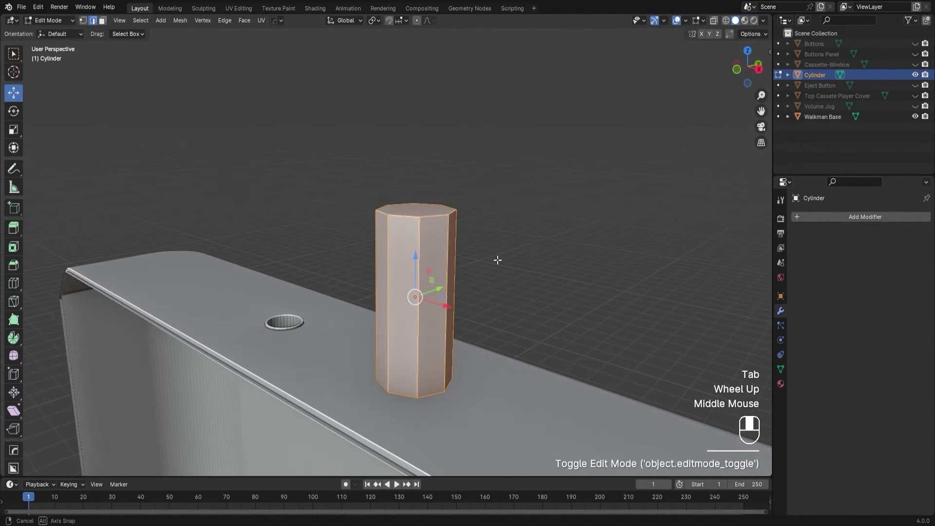
left_click(428, 204)
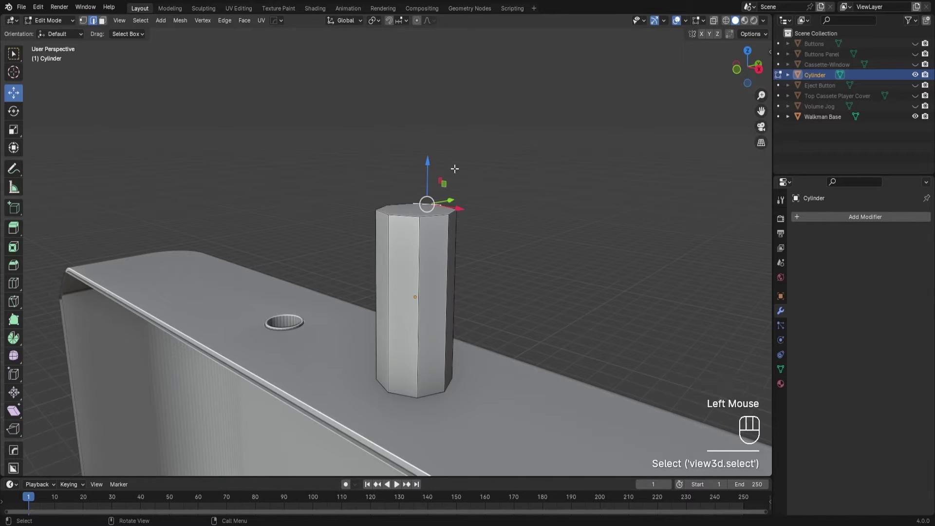
key("3")
left_click(424, 209)
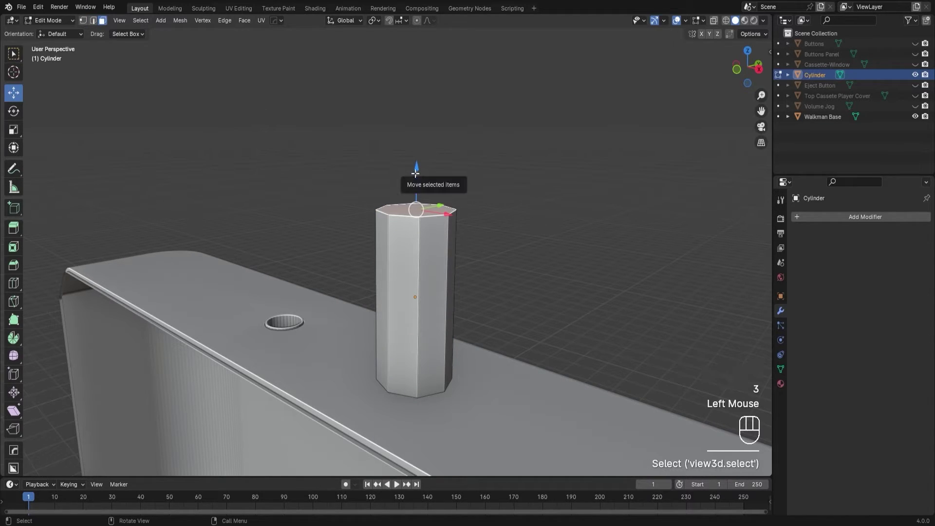
left_click_drag(416, 173, 420, 220)
middle_click_drag(424, 224, 477, 241)
left_click_drag(412, 215, 416, 210)
middle_click_drag(415, 210, 517, 265)
scroll(518, 266, "up", 2)
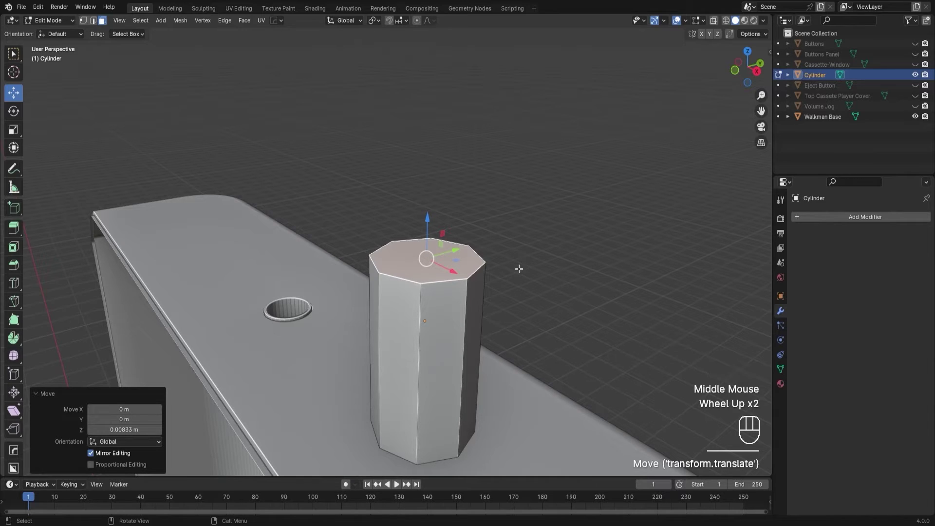
Scale the cylinder's top face to about 0.905 so that the body tapers slightly upwards.
key("s")
left_click(509, 266)
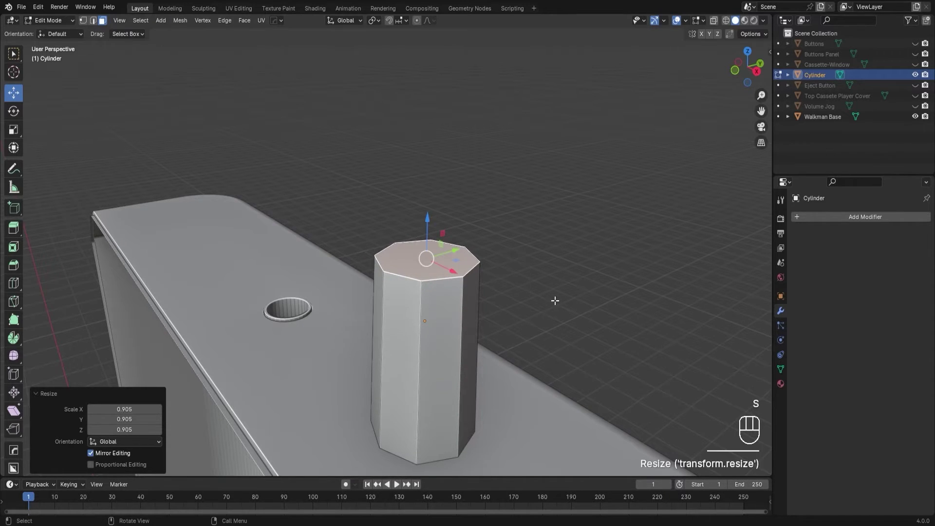
middle_click_drag(555, 300, 580, 302)
scroll(590, 293, "down", 2)
scroll(495, 289, "up", 2)
scroll(495, 289, "up", 2)
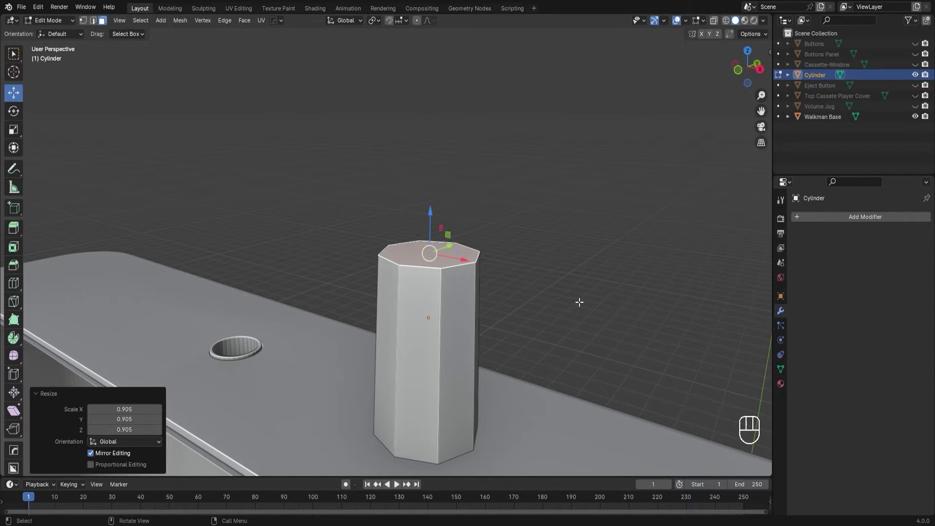
Extrude the top face upwards by about 0.063 m and scale it to about 0.692 for a sloped shoulder.
key("e")
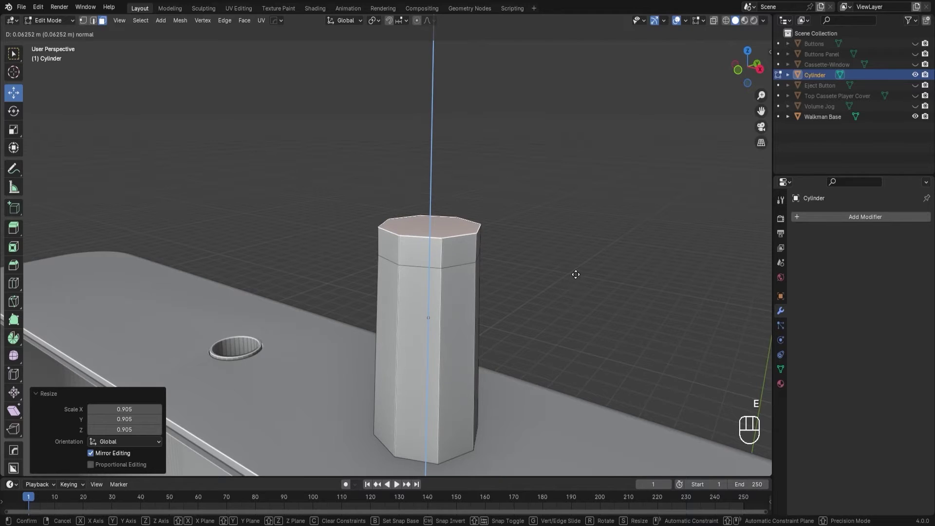
left_click(575, 274)
key("s")
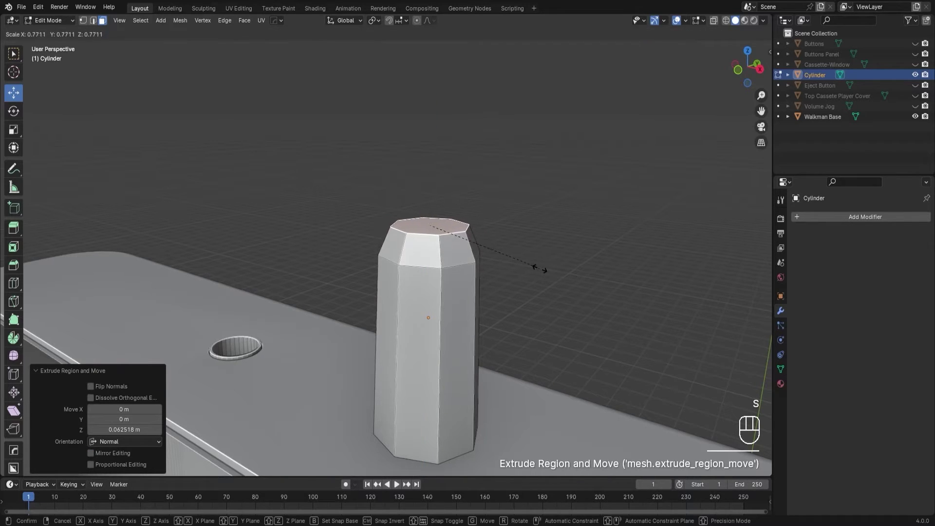
left_click(534, 268)
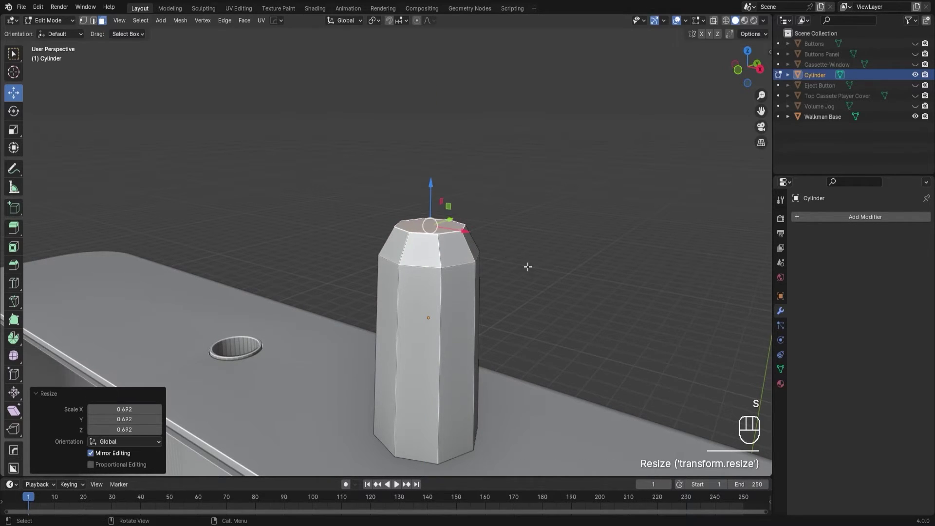
Extrude the top face a further 0.027 m or so and scale it to about 0.672 to round off the shoulder.
middle_click_drag(526, 265, 404, 227)
scroll(509, 292, "up", 3)
scroll(462, 229, "down", 2)
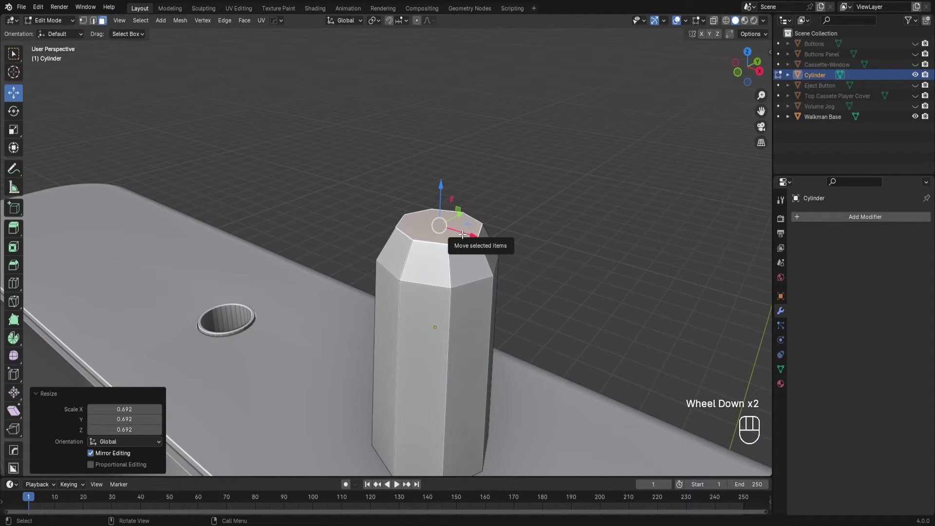
key("e")
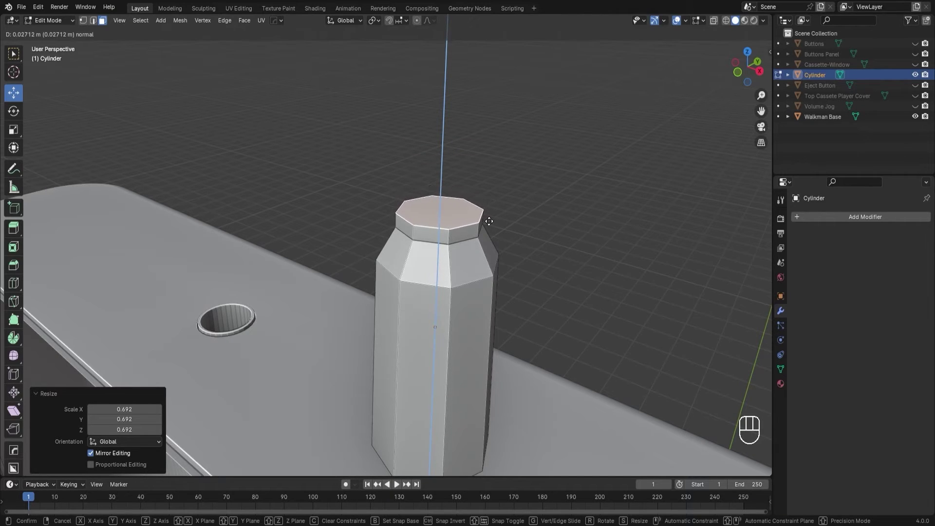
left_click(489, 221)
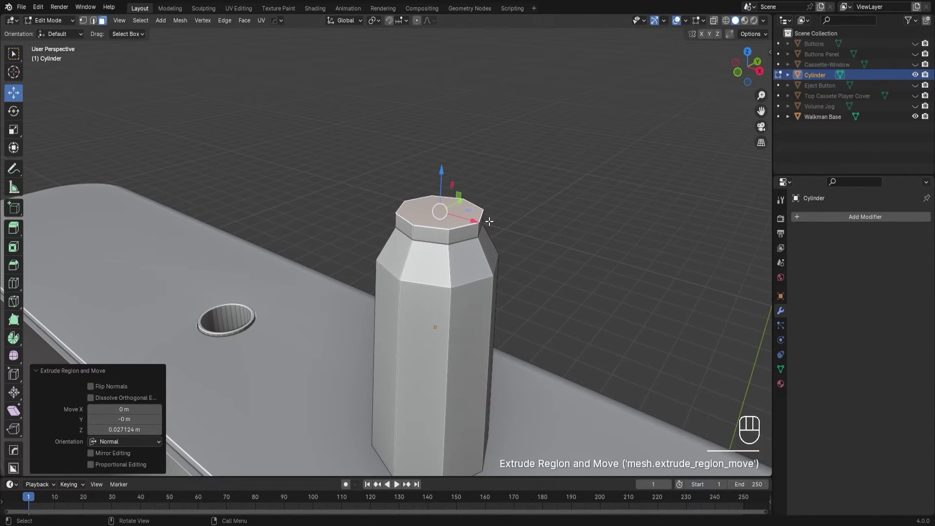
key("s")
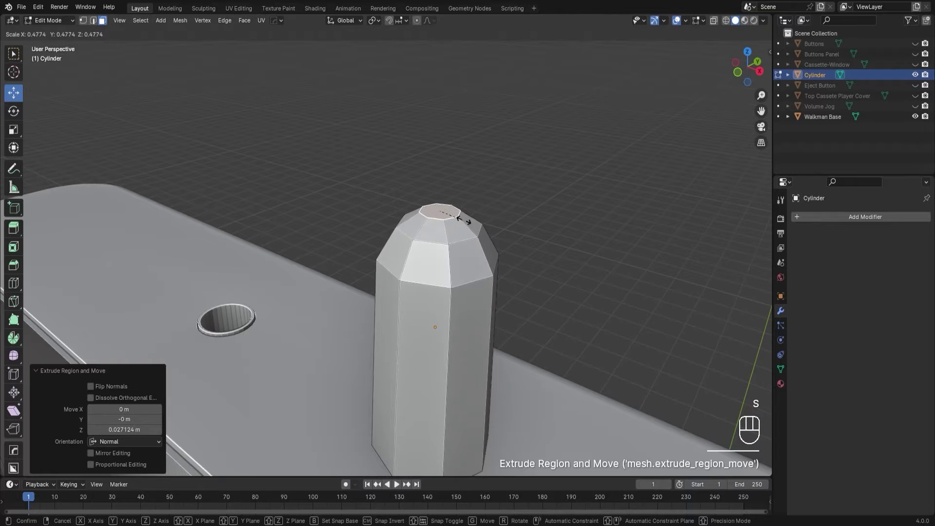
left_click(473, 220)
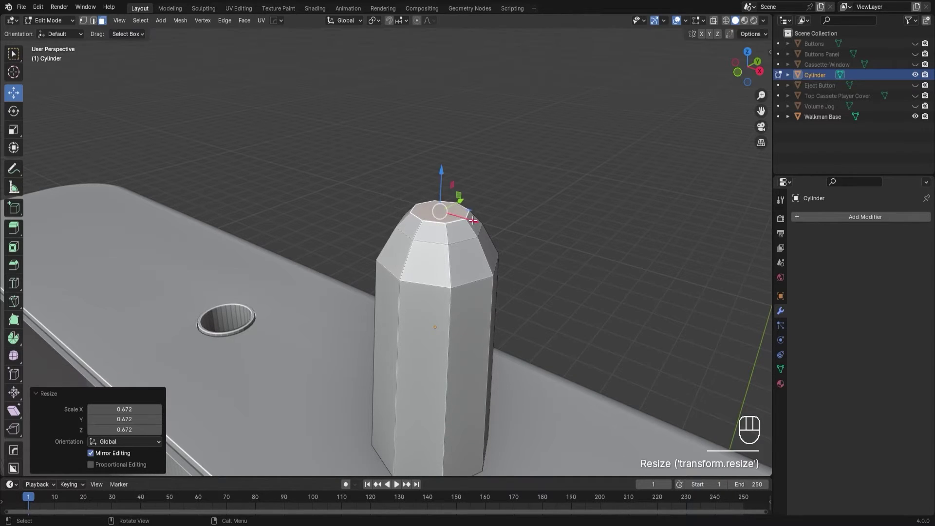
Extrude the top face about 0.129 m upwards into a neck and inset its top by about 0.012 m.
key("e")
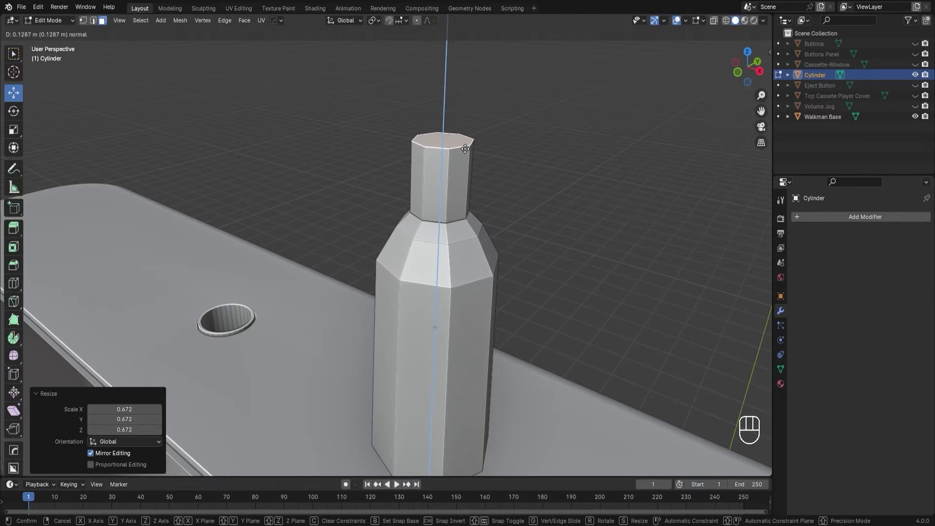
left_click(465, 149)
middle_click_drag(476, 161, 484, 164)
scroll(487, 166, "up", 2)
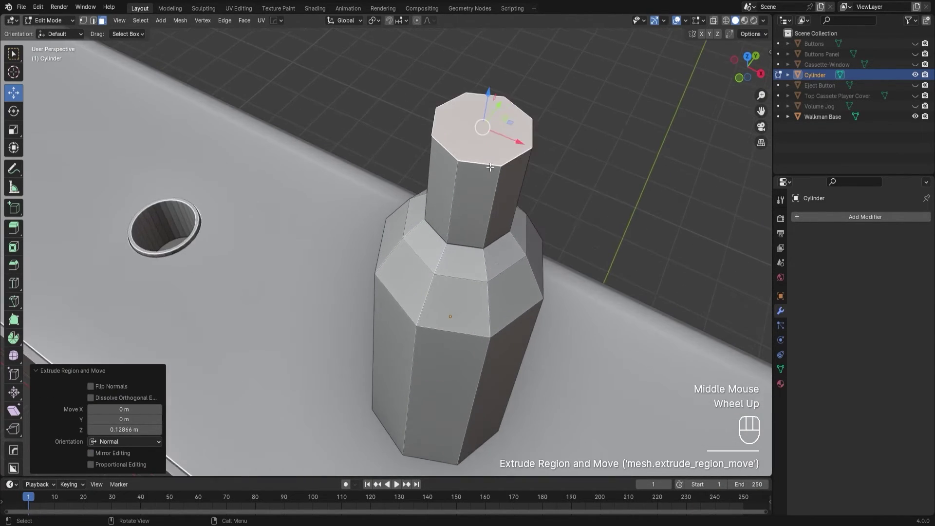
key("i")
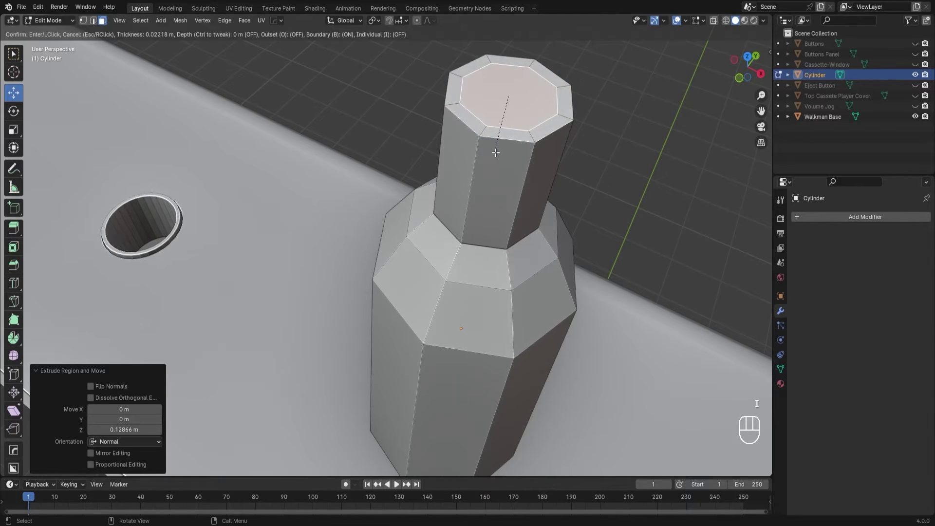
left_click(503, 161)
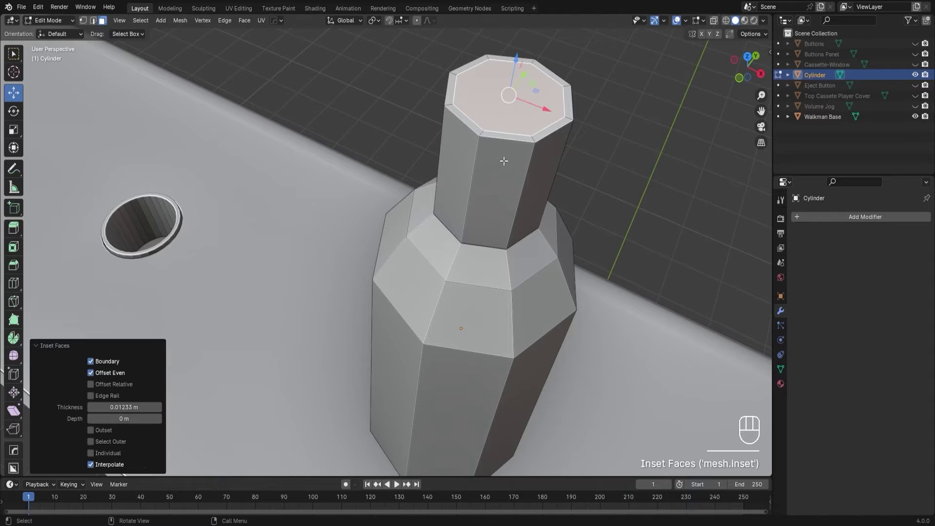
Examine the proportions of the body, shoulder and neck from several angles and distances.
middle_click_drag(499, 154, 544, 134)
scroll(549, 142, "down", 3)
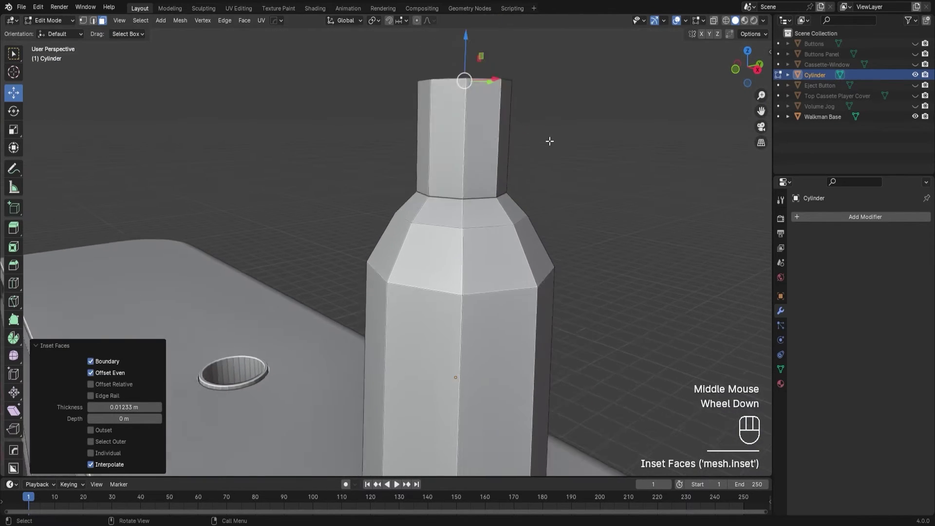
mouse_move(551, 220)
middle_mouse_down()
mouse_move(543, 192)
mouse_move(555, 217)
mouse_move(553, 261)
mouse_move(571, 270)
mouse_move(568, 278)
mouse_move(568, 214)
middle_mouse_up()
scroll(551, 234, "up", 1)
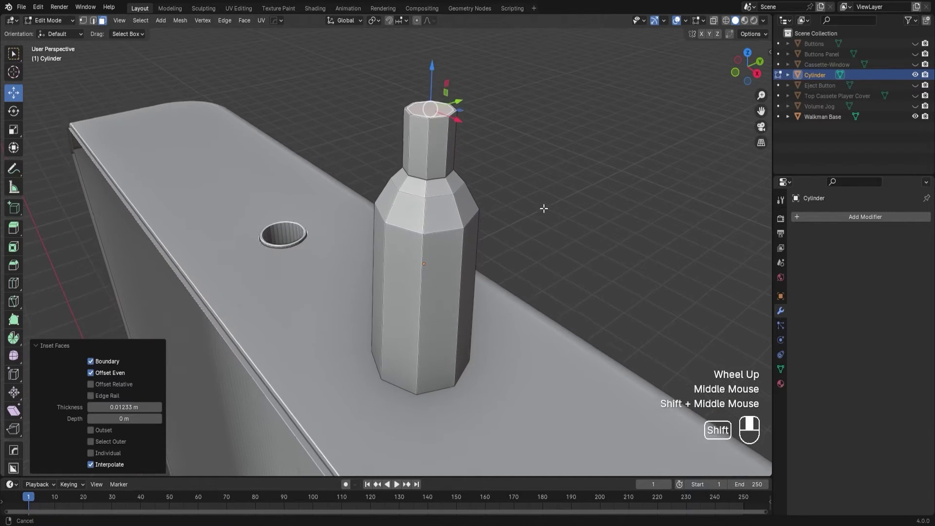
scroll(536, 226, "up", 2)
scroll(536, 226, "down", 2)
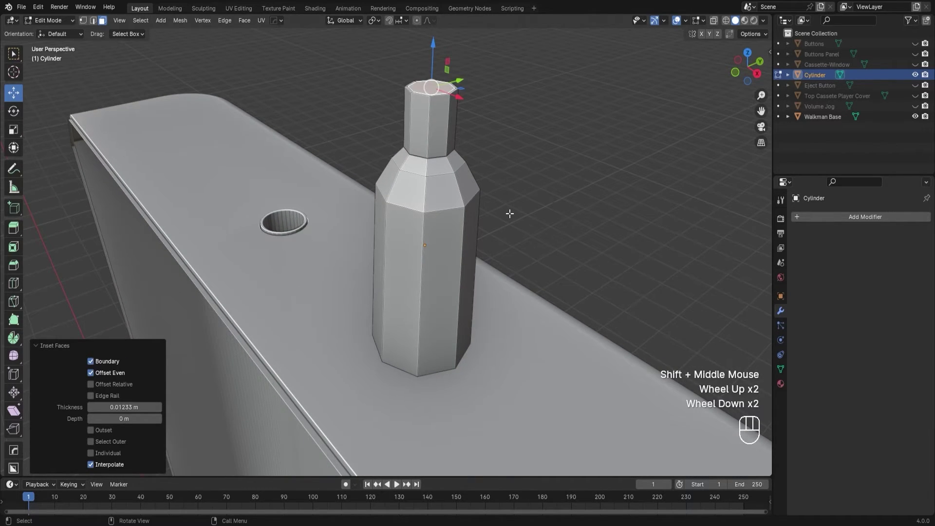
scroll(510, 213, "up", 1)
scroll(511, 213, "down", 1)
mouse_move(504, 251)
middle_mouse_down()
mouse_move(493, 271)
mouse_move(492, 261)
middle_mouse_up()
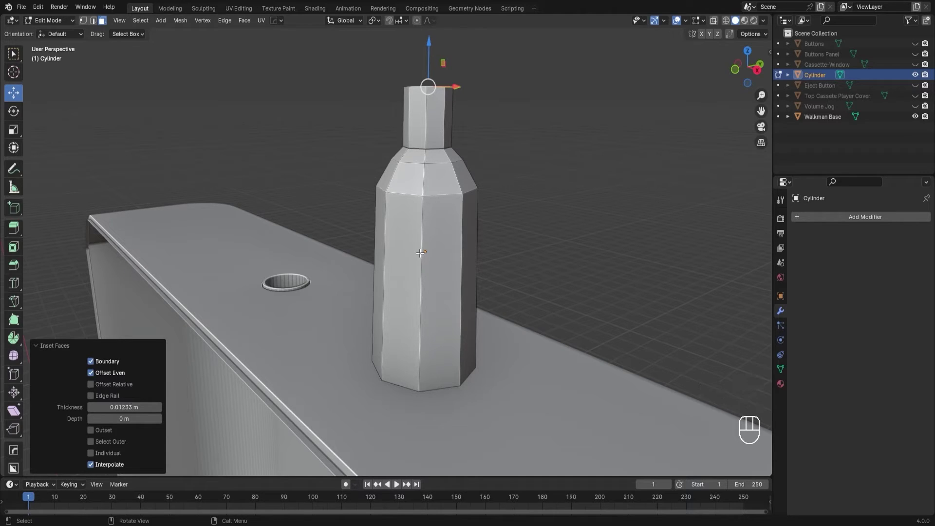
Bevel all the vertical edge loops running along the body, shoulder and neck, with a width of about 0.0017 m and 5 segments.
key("2")
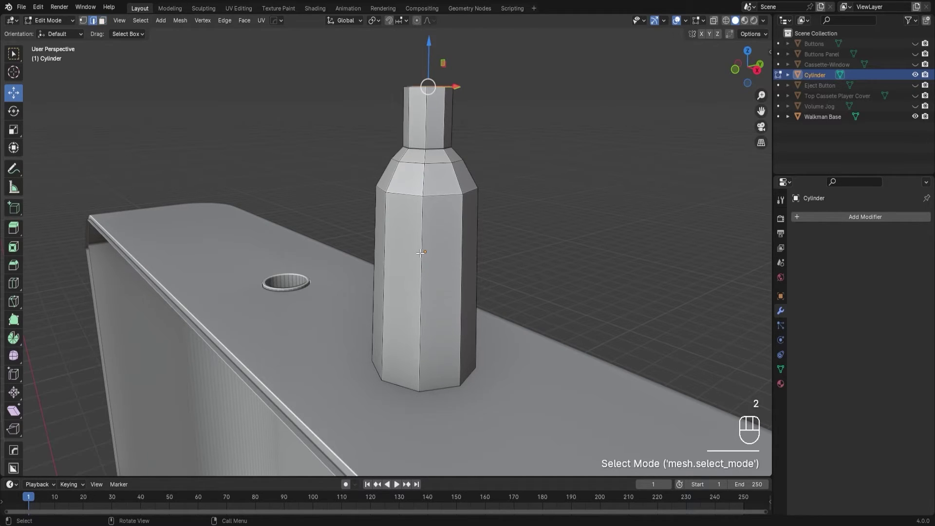
key("shift")
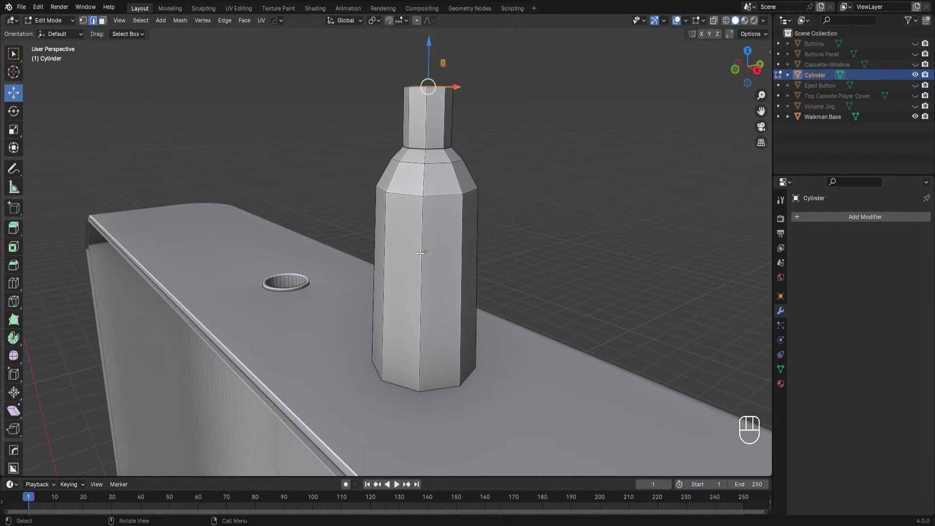
key("shift")
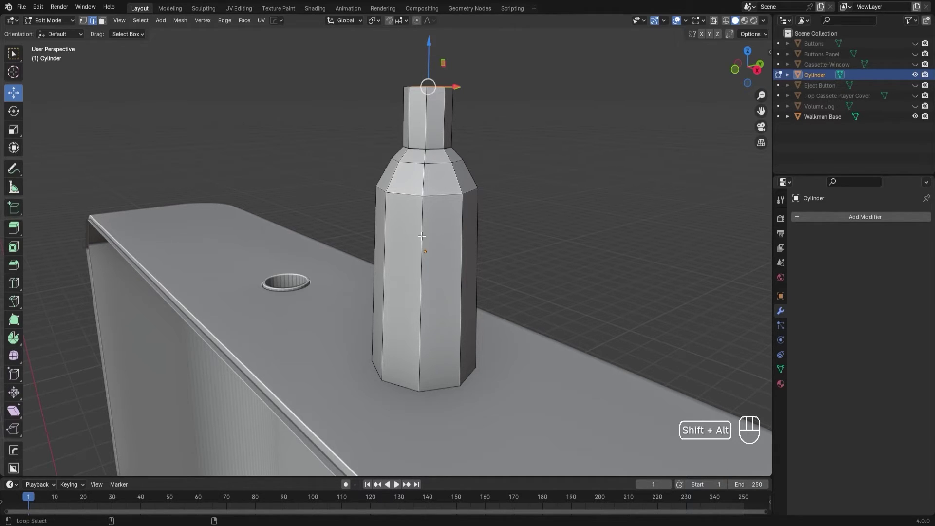
left_click(421, 238, "alt+shift")
middle_click_drag(422, 238, 446, 253)
left_click(447, 251, "alt+shift")
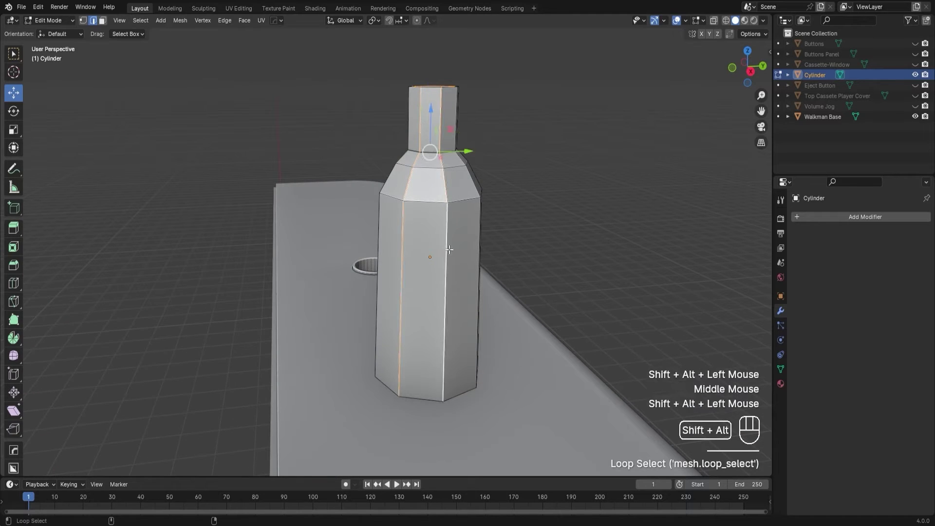
middle_click_drag(546, 238, 505, 255)
left_click(443, 246, "alt+shift")
left_click(390, 252, "alt+shift")
left_click(352, 253, "alt+shift")
left_click(350, 246, "alt+shift")
left_click(365, 239, "alt+shift")
left_click(401, 226, "alt+shift")
scroll(454, 240, "up", 2)
scroll(488, 183, "up", 2)
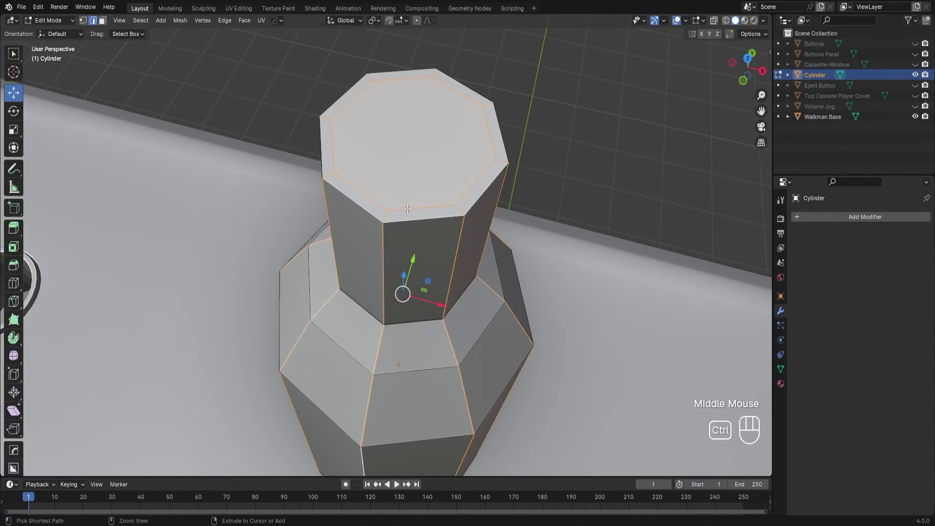
key("ctrl")
key("ctrl+b")
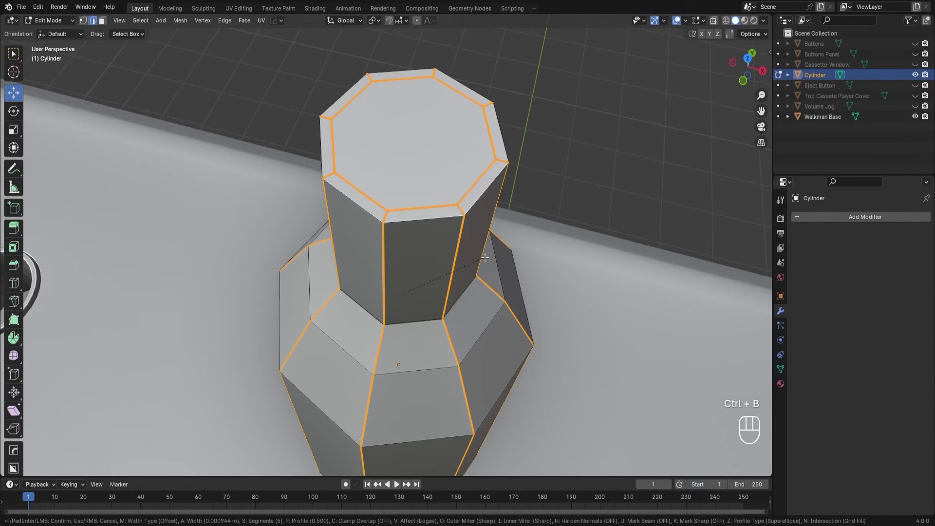
left_click(485, 257)
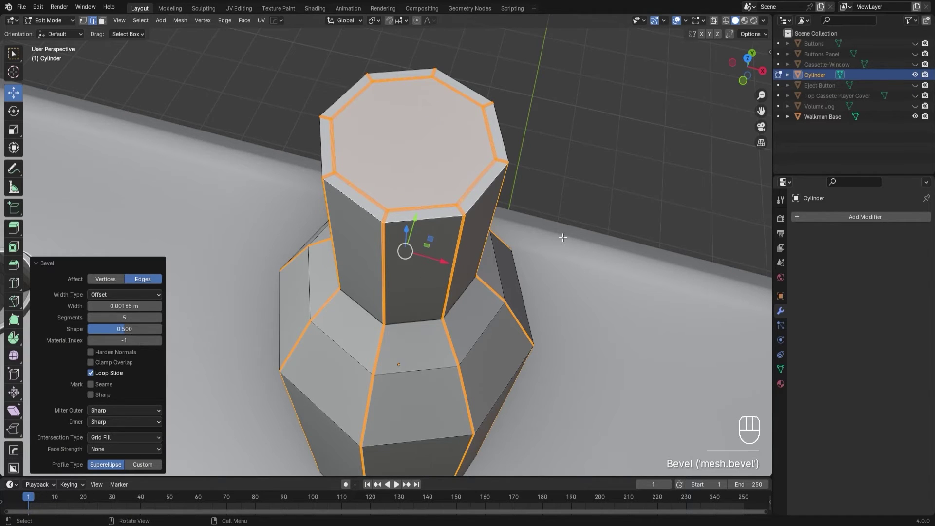
Bevel the horizontal edge loop where the body meets the shoulder, with a width of about 0.003 m and 5 segments.
scroll(560, 239, "down", 2)
middle_click_drag(560, 239, 486, 255)
scroll(499, 202, "up", 1)
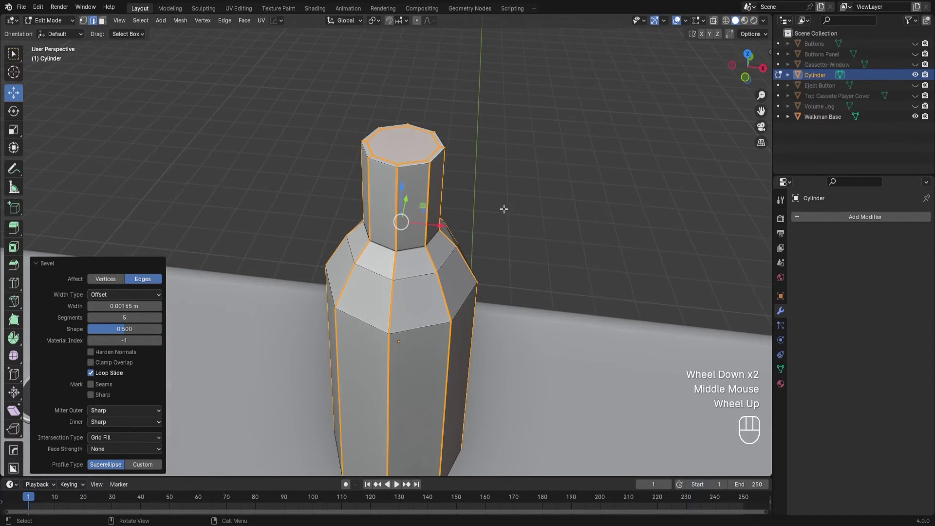
left_click(425, 326)
middle_click_drag(424, 328, 419, 300)
scroll(418, 300, "up", 2)
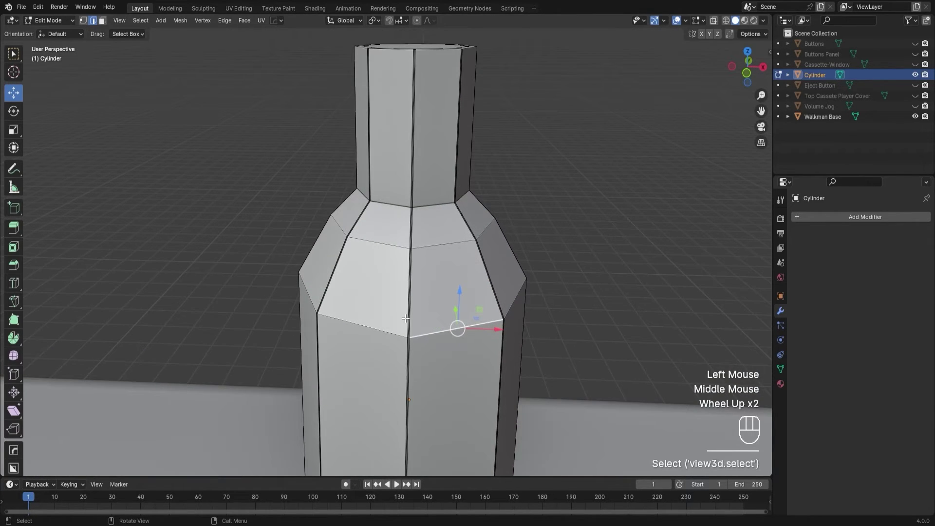
left_click(364, 327, "alt+shift")
middle_click_drag(370, 312, 390, 273)
scroll(390, 273, "up", 1)
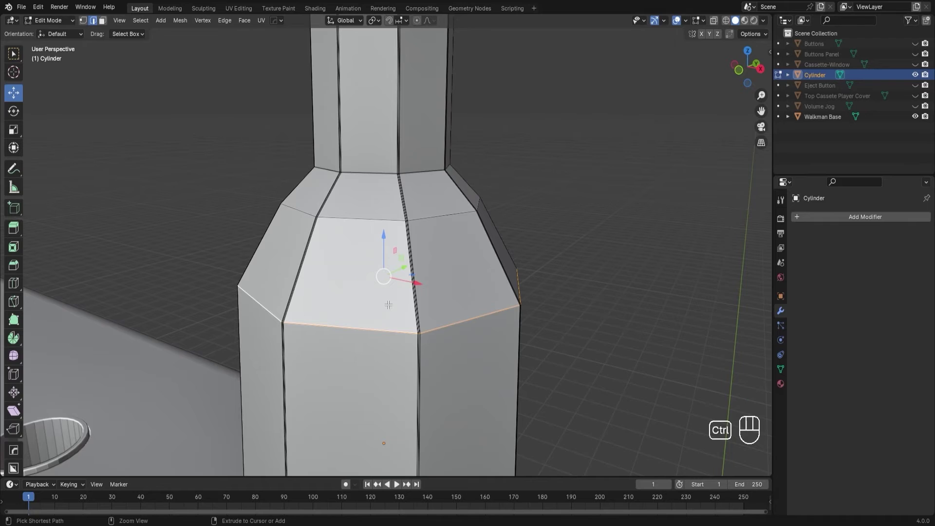
key("ctrl+b")
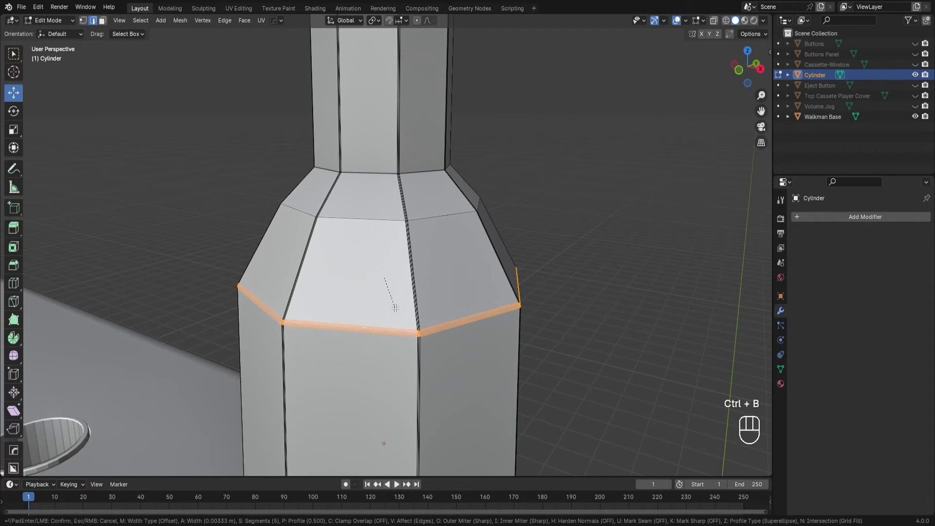
left_click(395, 308)
Bevel the horizontal edge loop in the middle of the shoulder, with a width of about 0.042 m and 14 segments, and clear the selection.
left_click(361, 219)
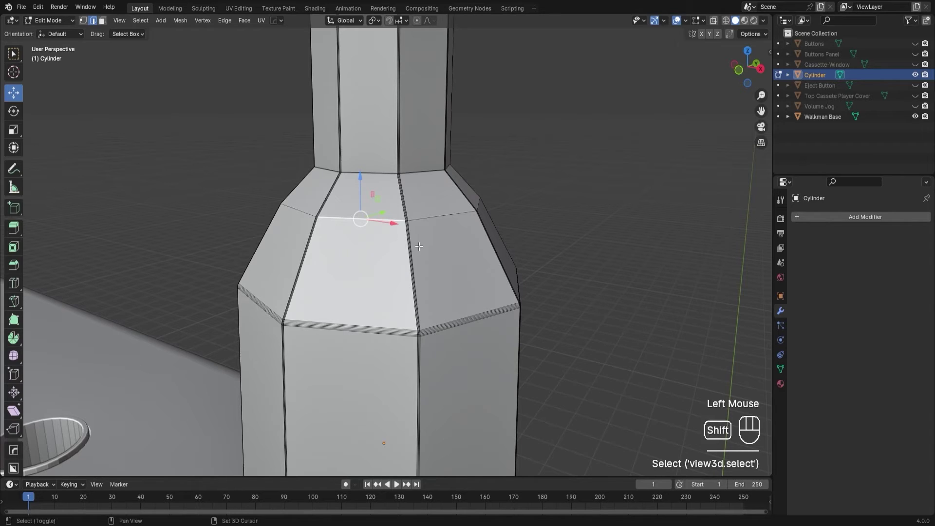
left_click(463, 214, "alt+shift")
middle_click_drag(478, 230, 449, 225)
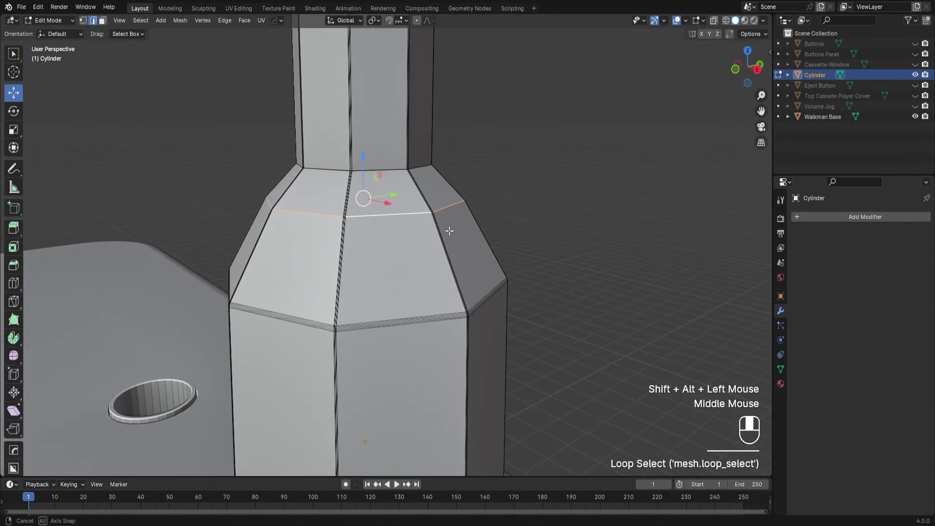
key("ctrl+b")
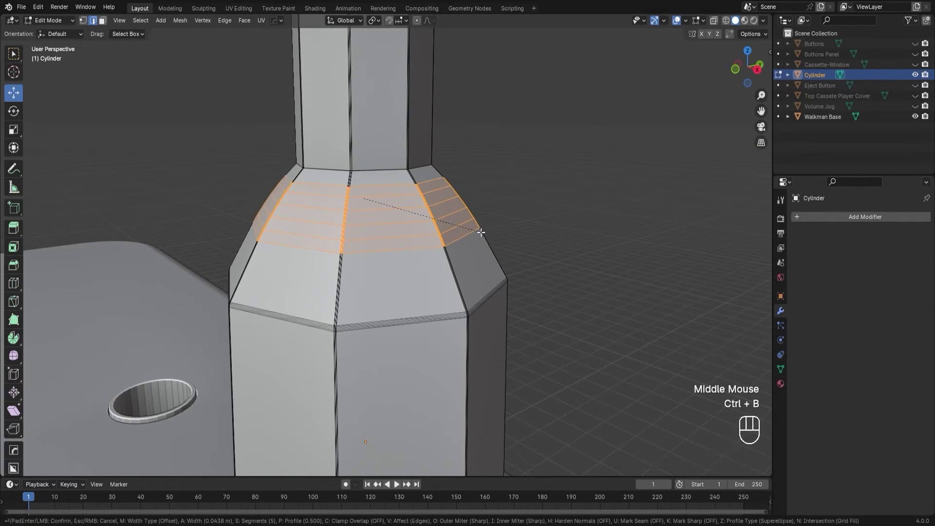
scroll(480, 233, "up", 9)
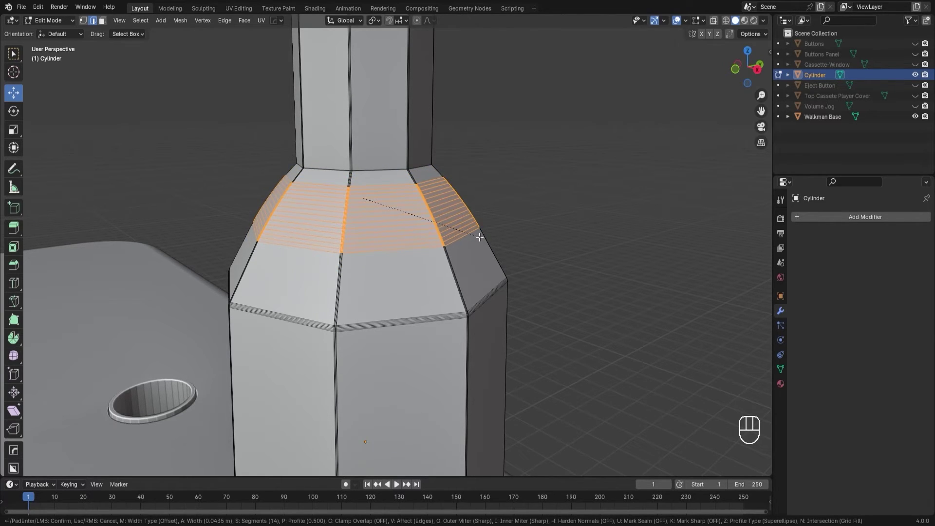
left_click(478, 237)
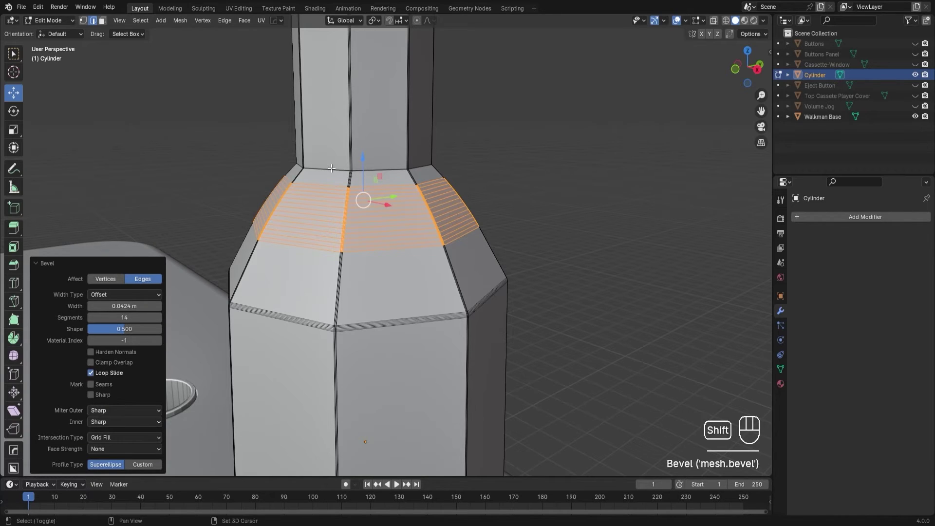
left_click(366, 200, "alt+shift")
left_click(510, 163)
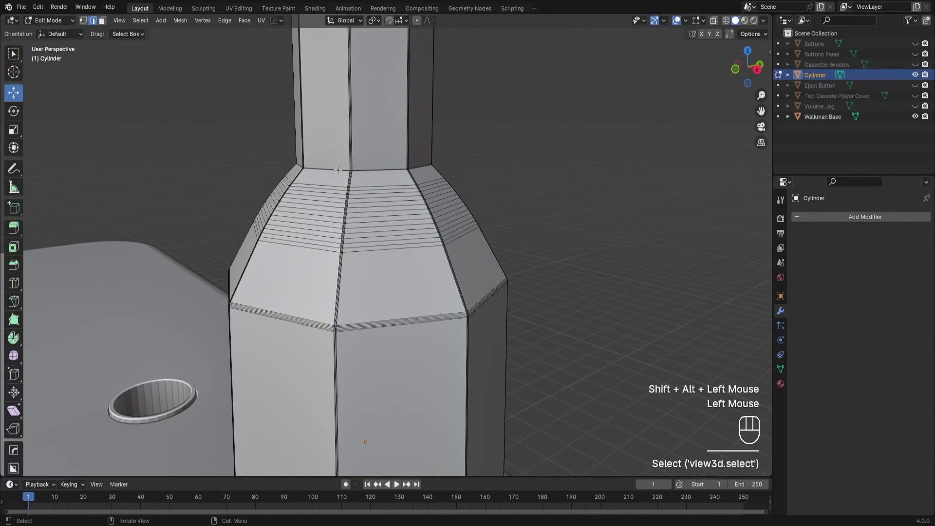
Bevel the horizontal edge loop where the neck meets the shoulder, with overlap clamping on, a width of about 0.063 m and 14 segments.
left_click(338, 170, "alt+shift")
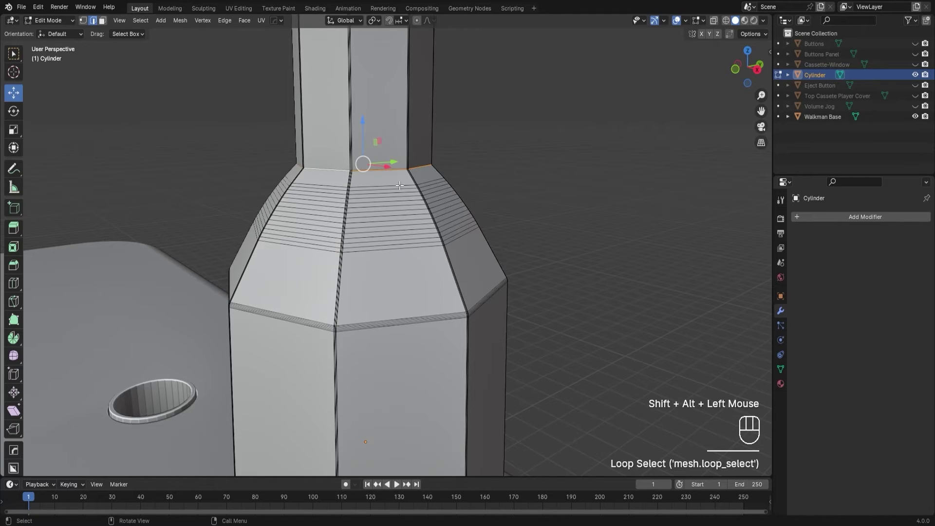
key("ctrl+b")
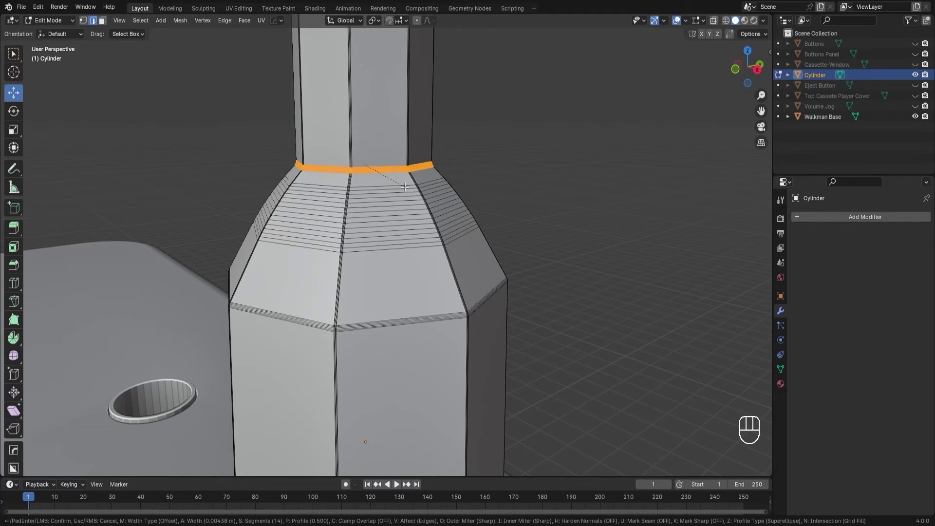
key("c")
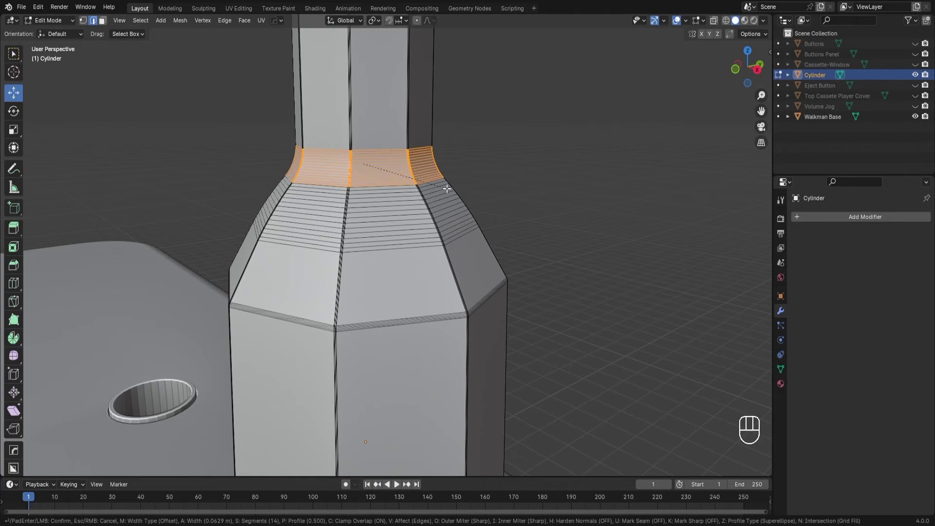
left_click(447, 189)
scroll(526, 196, "down", 2)
middle_click_drag(526, 197, 478, 200)
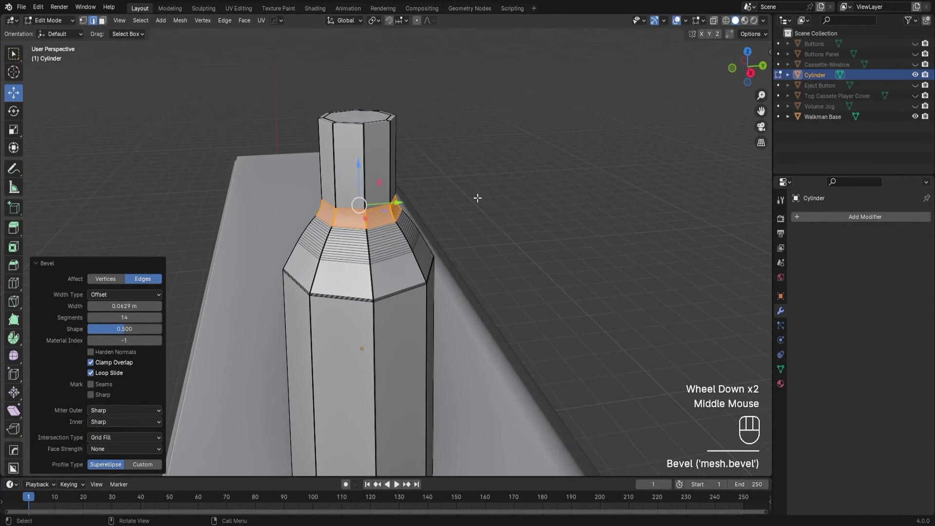
scroll(456, 158, "up", 1)
left_click(495, 159)
Bevel the outer edge loop at the top of the neck, with a width of about 0.0038 m and 20 segments.
middle_click_drag(480, 152, 546, 282, "shift")
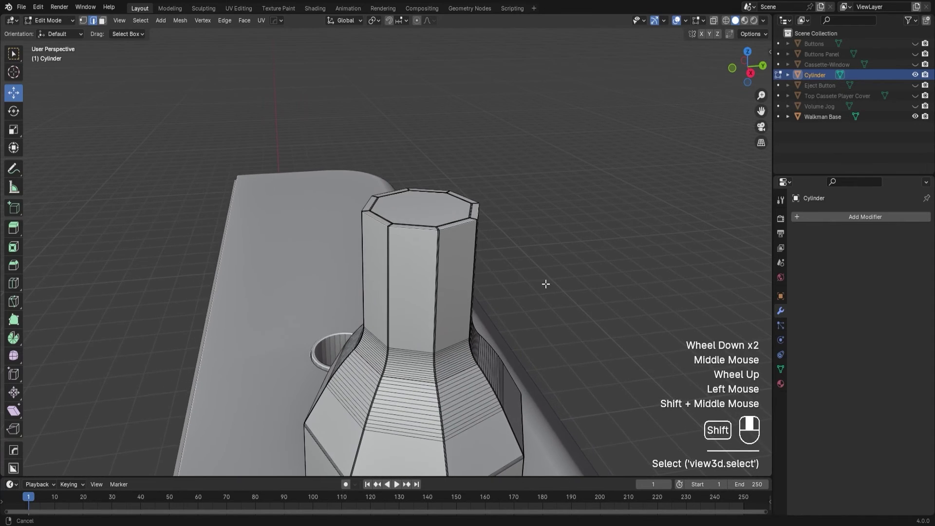
scroll(519, 209, "up", 1)
middle_click_drag(507, 226, 508, 240)
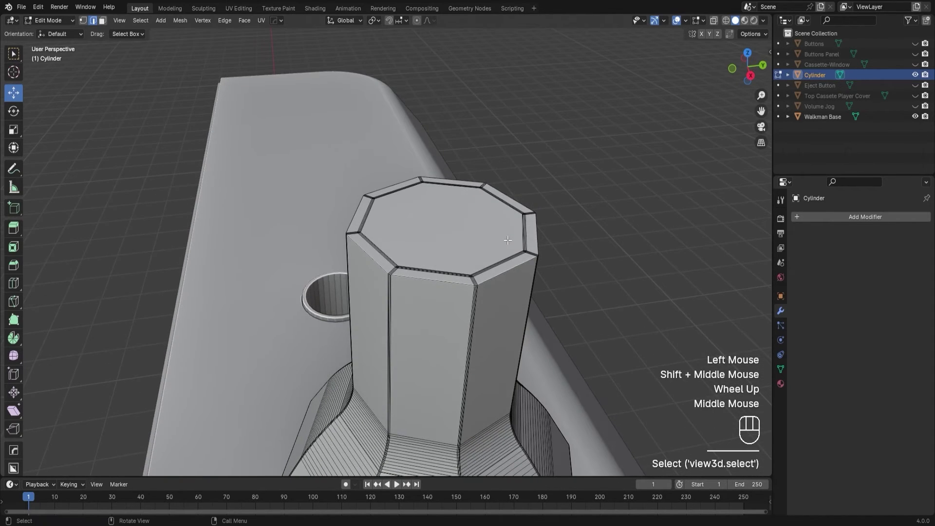
left_click(502, 274, "alt+shift")
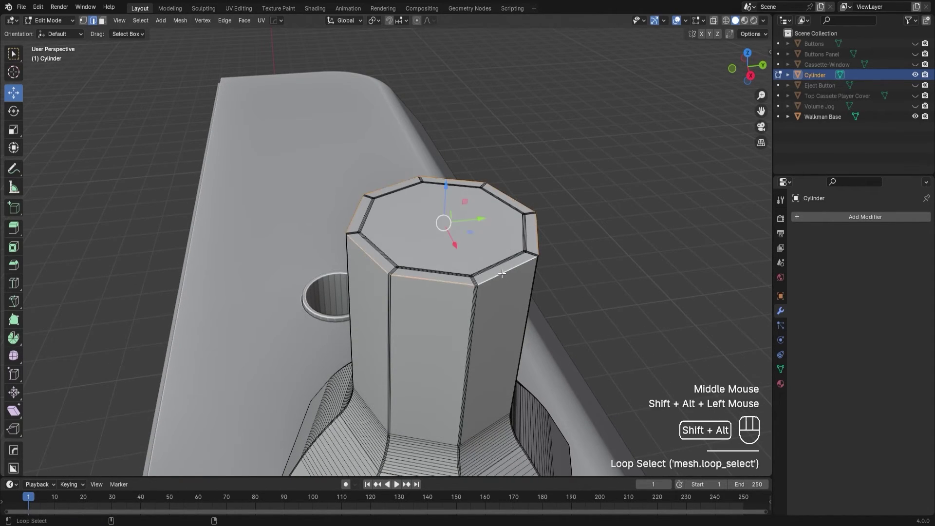
key("ctrl+b")
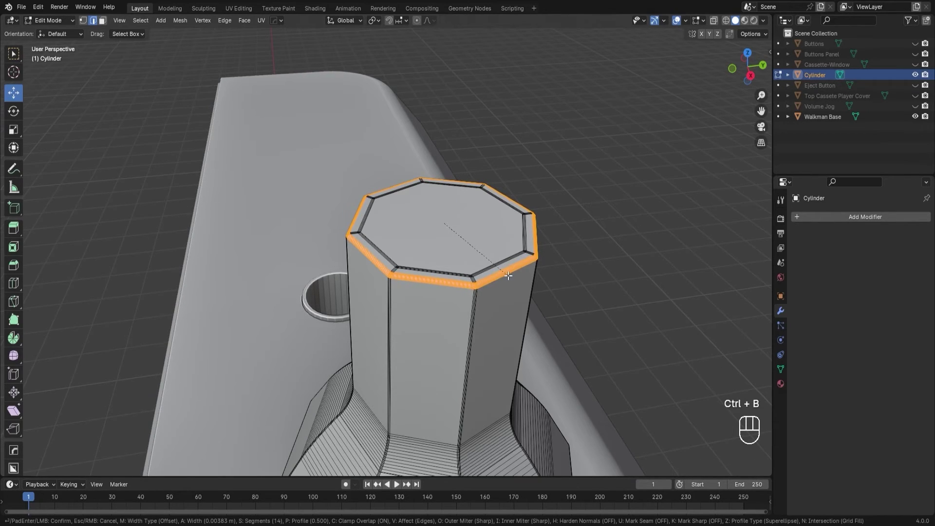
left_click(508, 276)
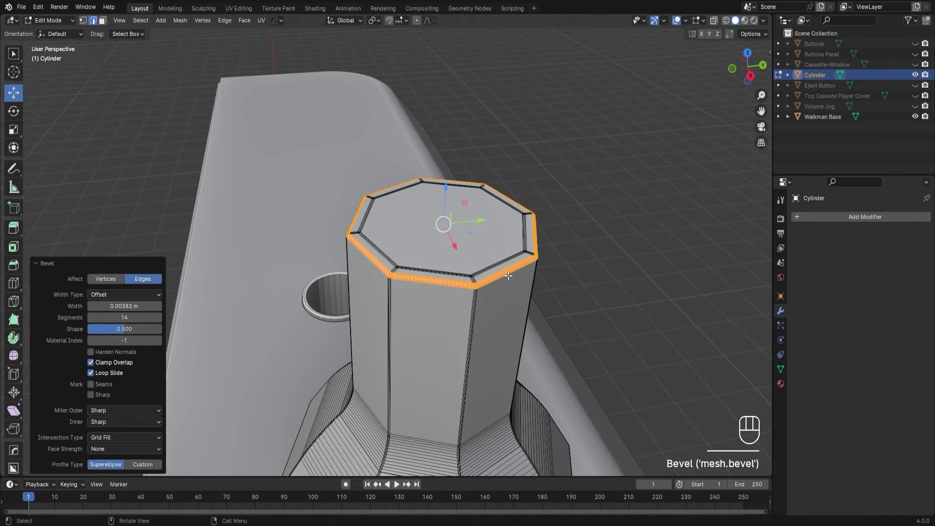
left_click(148, 319)
type("20")
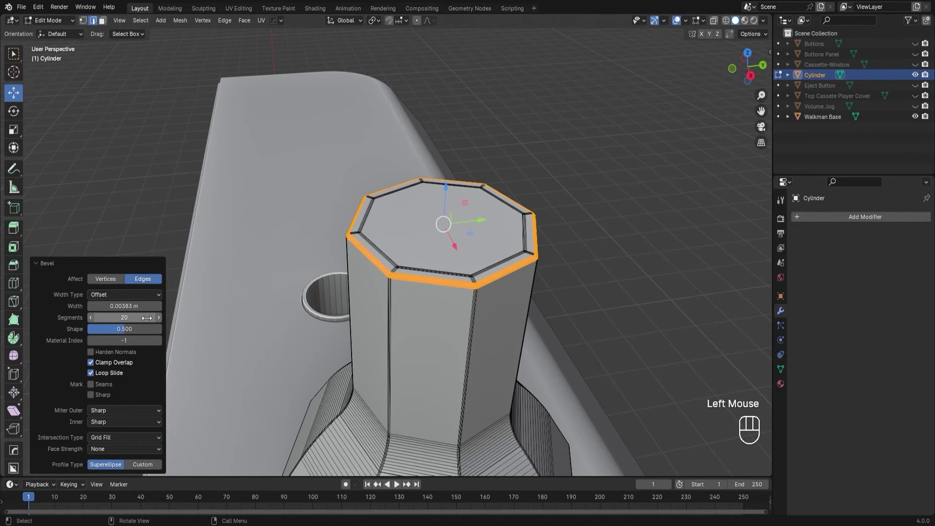
key("Return")
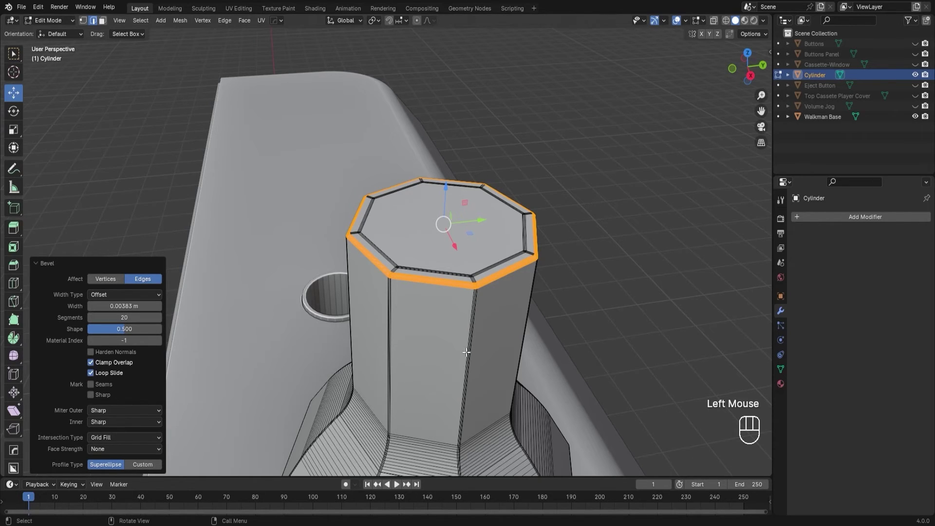
left_click(599, 276)
scroll(599, 276, "down", 2)
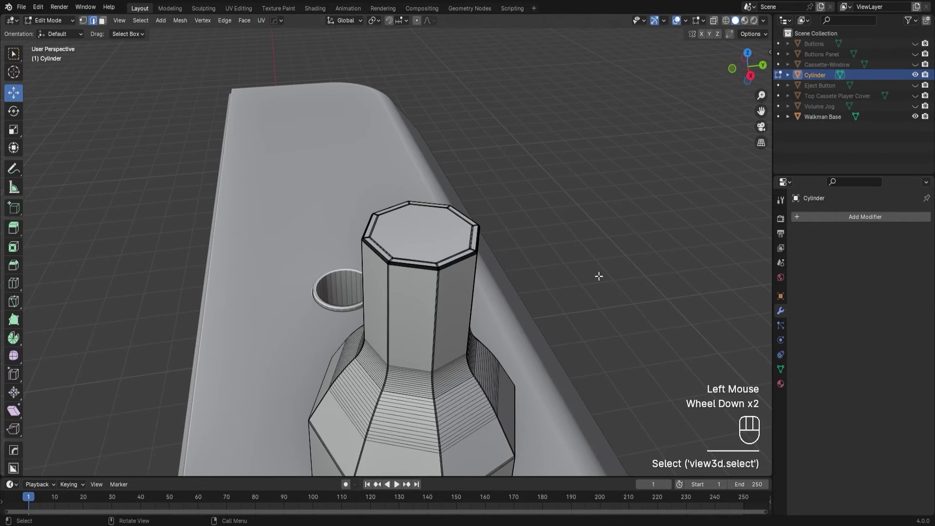
Leave Edit Mode and examine the bevelled part's shape from several angles and distances.
key("Tab")
scroll(599, 277, "down", 2)
left_click(510, 321)
scroll(547, 314, "down", 3)
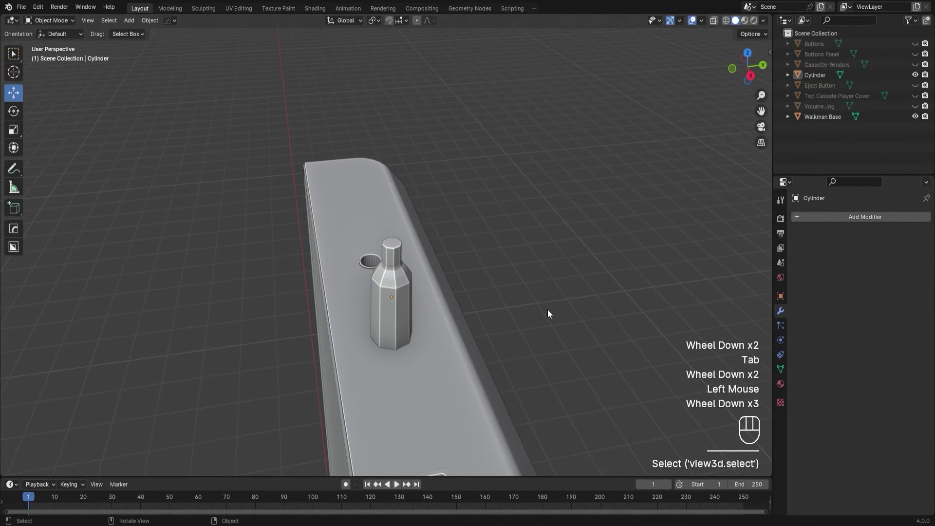
middle_click_drag(548, 309, 488, 305)
scroll(457, 278, "up", 1)
scroll(458, 275, "down", 2)
scroll(443, 261, "up", 4)
middle_click_drag(455, 271, 489, 246)
scroll(489, 246, "up", 2)
middle_click_drag(497, 292, 470, 282)
scroll(492, 256, "up", 1)
scroll(469, 280, "up", 2)
left_click(462, 277)
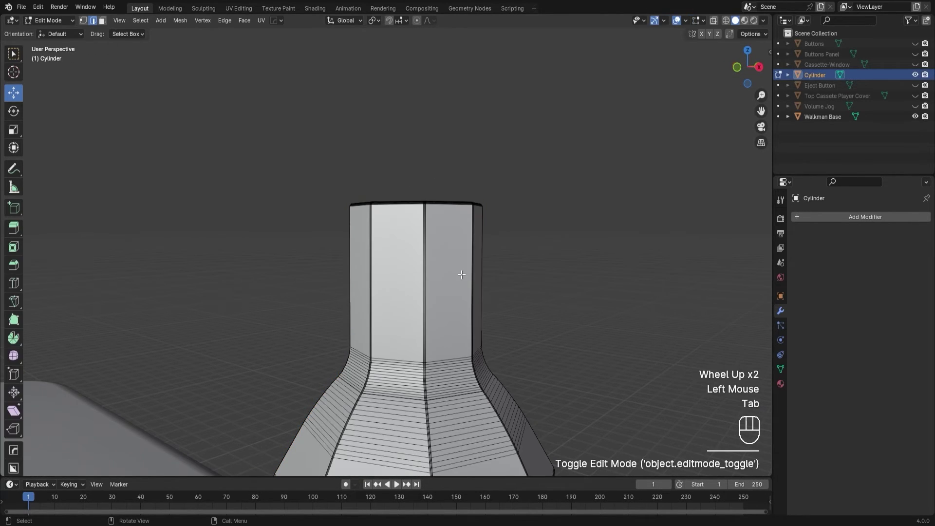
Enter Edit Mode and add 11 evenly spaced horizontal loop cuts around the straight section of the neck.
key("Tab")
middle_click_drag(372, 274, 434, 285)
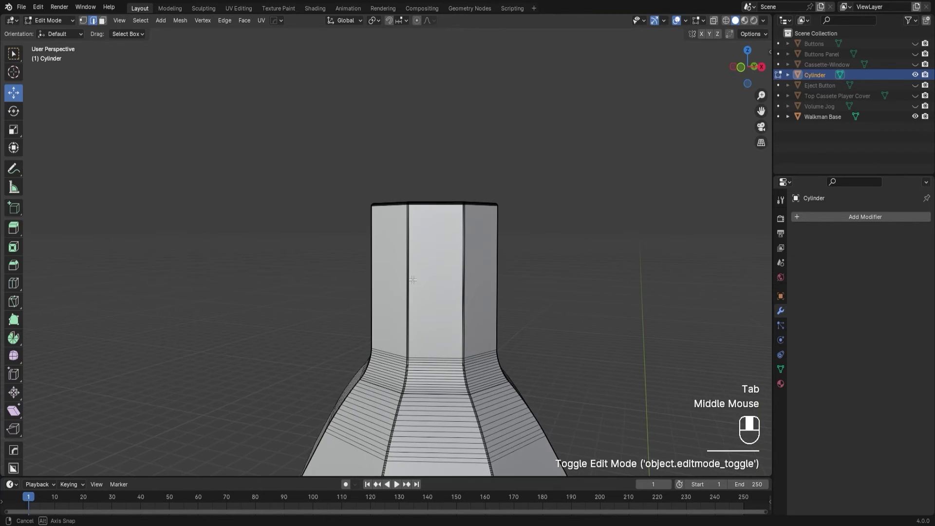
key("ctrl+r")
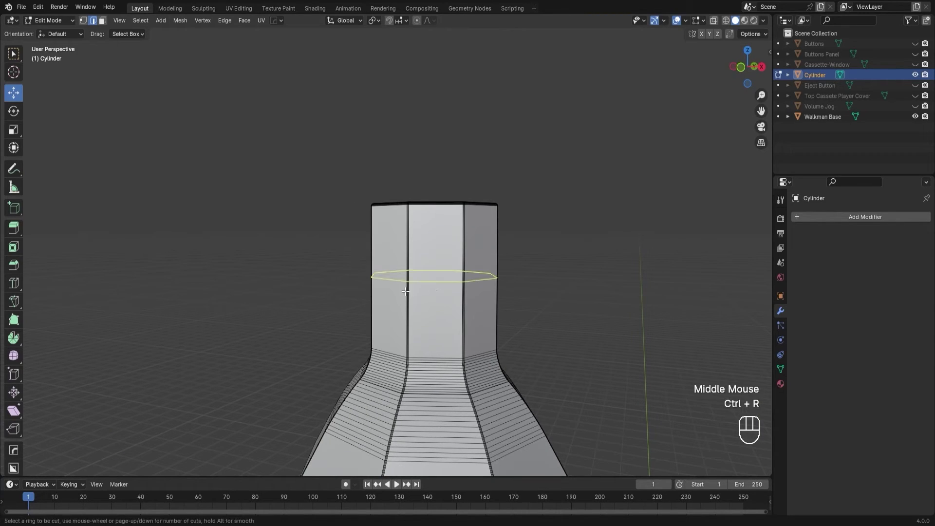
left_click(466, 292)
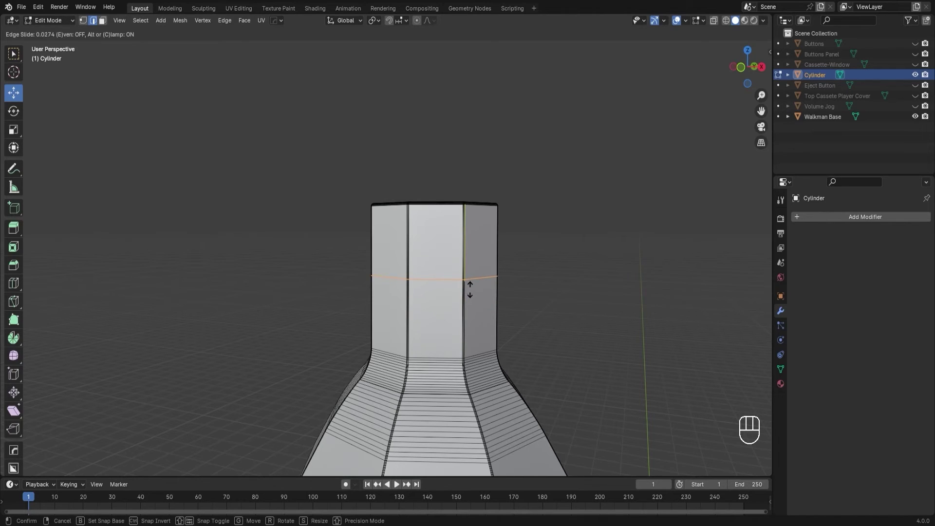
right_click(471, 292)
left_click(159, 373)
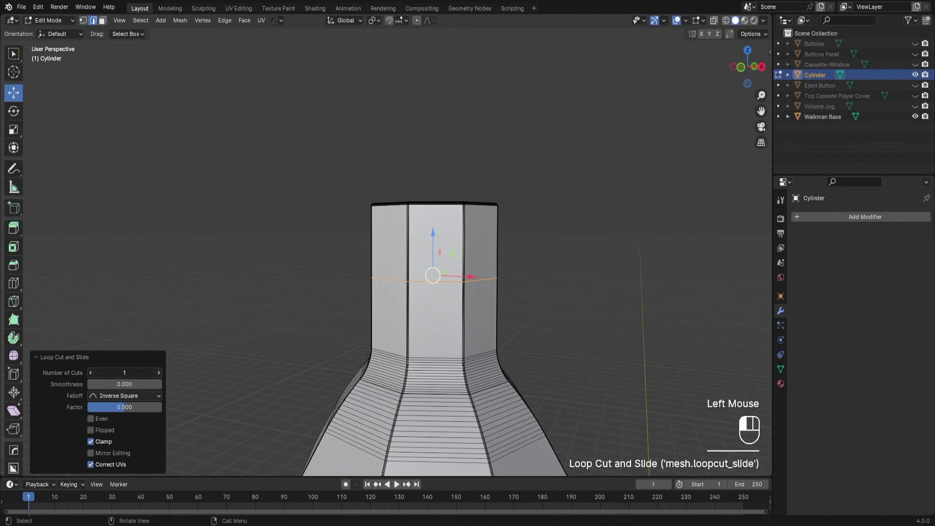
left_click(160, 373)
left_click(159, 372)
left_click(160, 373)
left_click(159, 372)
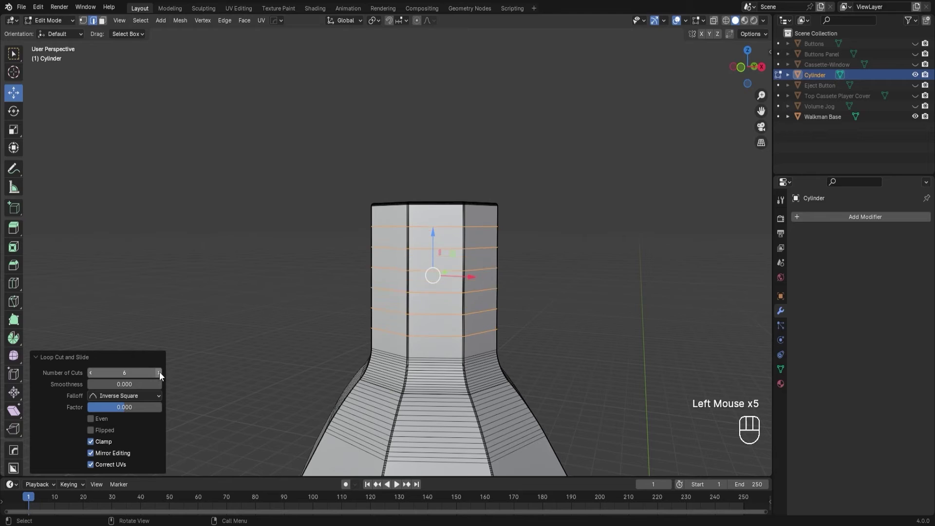
left_click(159, 373)
left_click(159, 373)
left_click(160, 372)
left_click(159, 373)
left_click(159, 372)
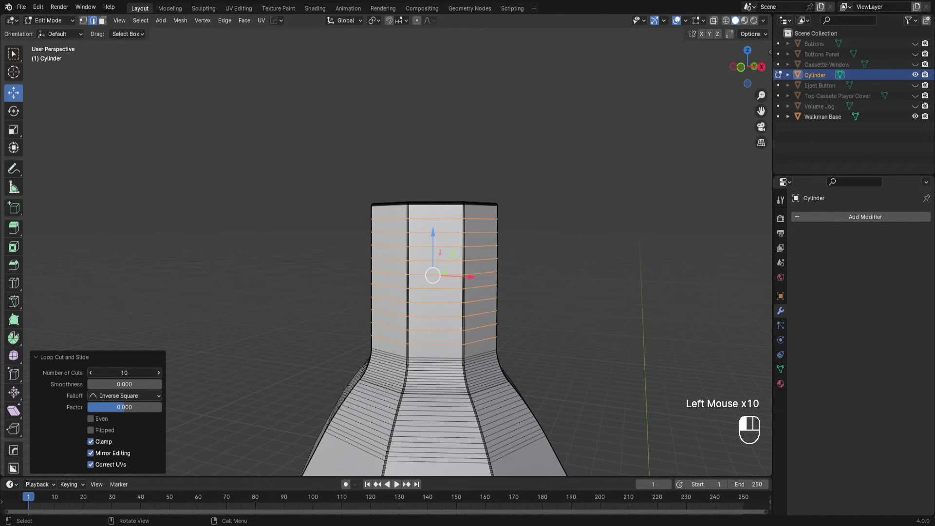
Switch to face selection and show the neck in a straight front view with X-ray on.
scroll(497, 329, "down", 1)
middle_click_drag(497, 329, 497, 351)
middle_click(488, 271, "alt")
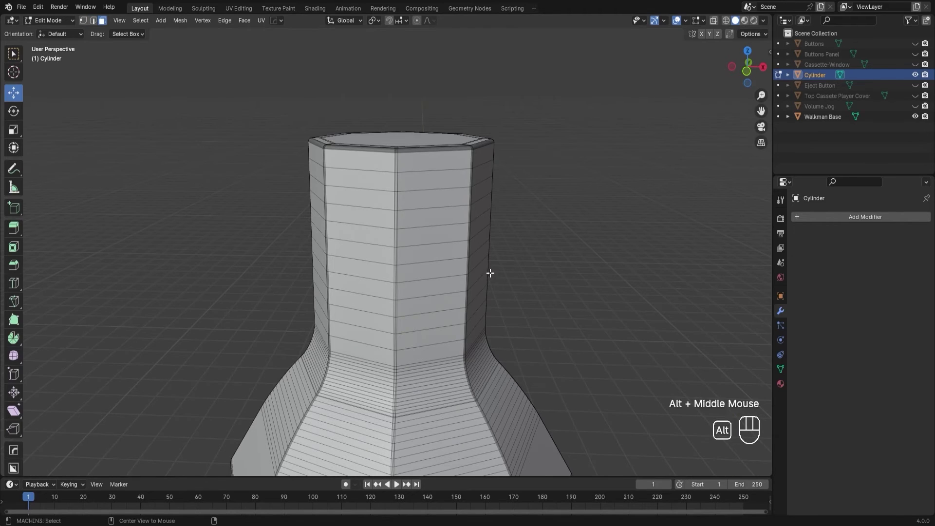
middle_click_drag(489, 271, 446, 299)
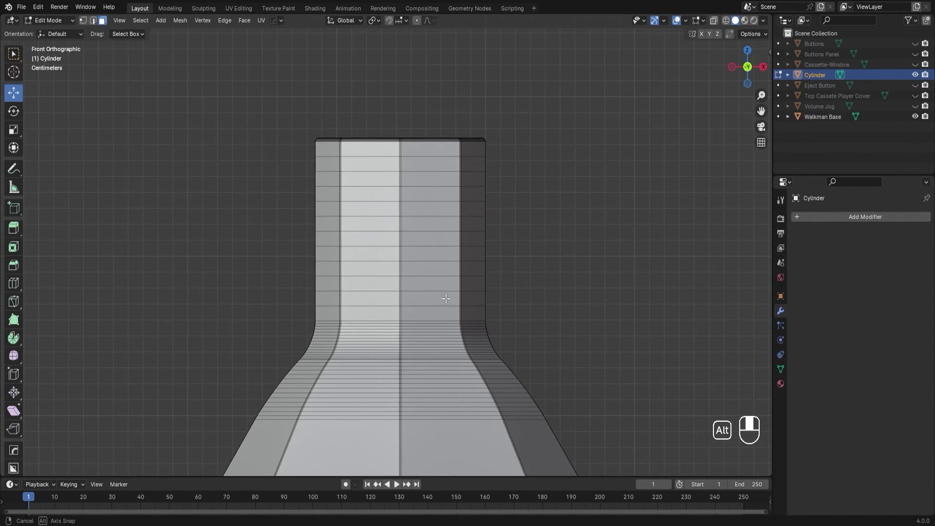
scroll(447, 299, "up", 2)
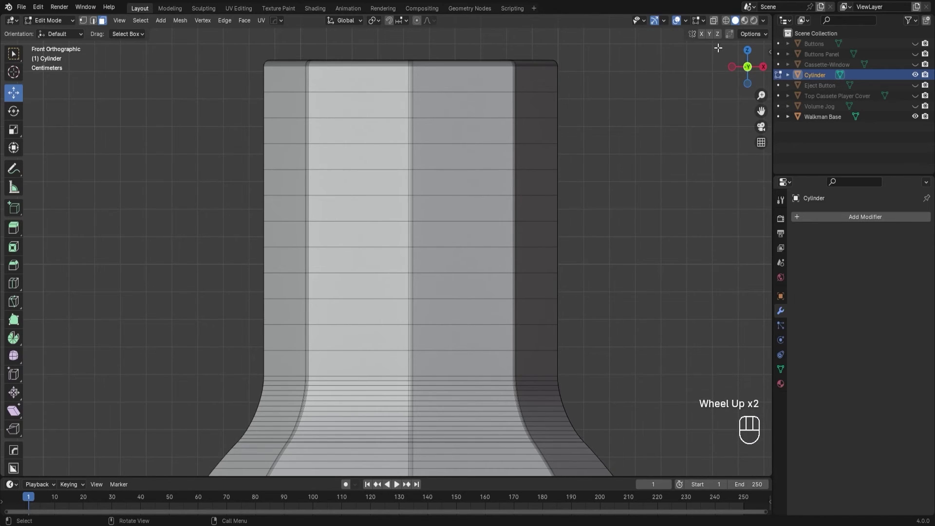
left_click(712, 21)
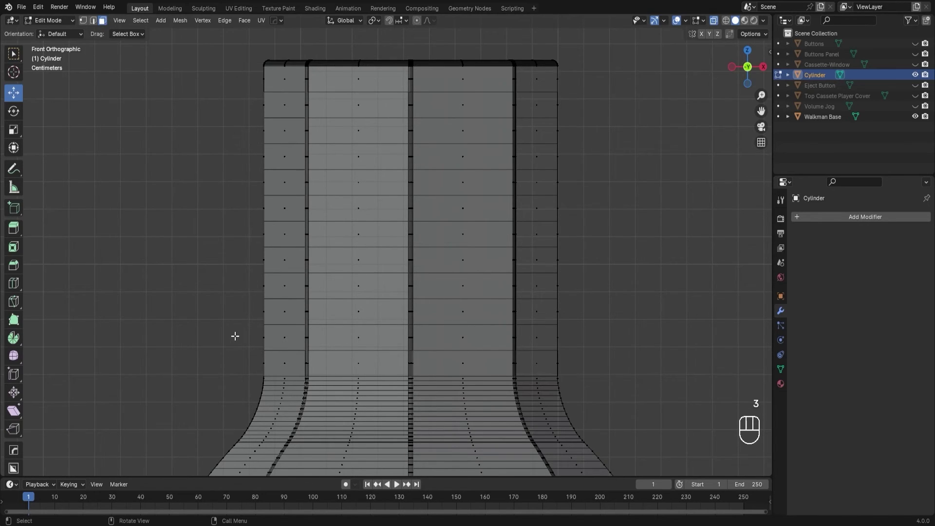
key("shift")
Select five alternate face bands all around the neck, starting with the second from its base, and turn X-ray off.
left_click_drag(236, 332, 635, 344, "shift")
left_click(239, 281, "shift")
left_click_drag(239, 282, 652, 291, "shift")
left_click_drag(225, 230, 672, 240, "shift")
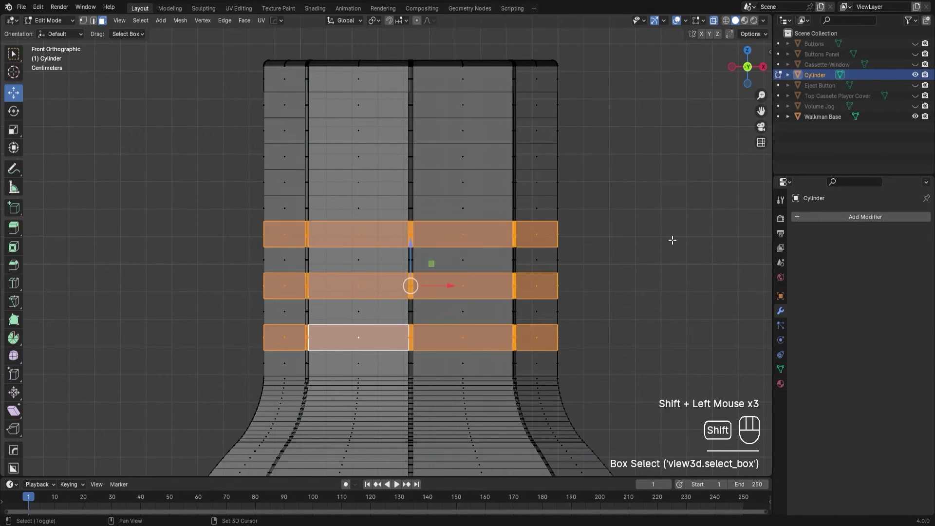
left_click_drag(217, 182, 642, 191, "shift")
left_click_drag(242, 129, 691, 135, "shift")
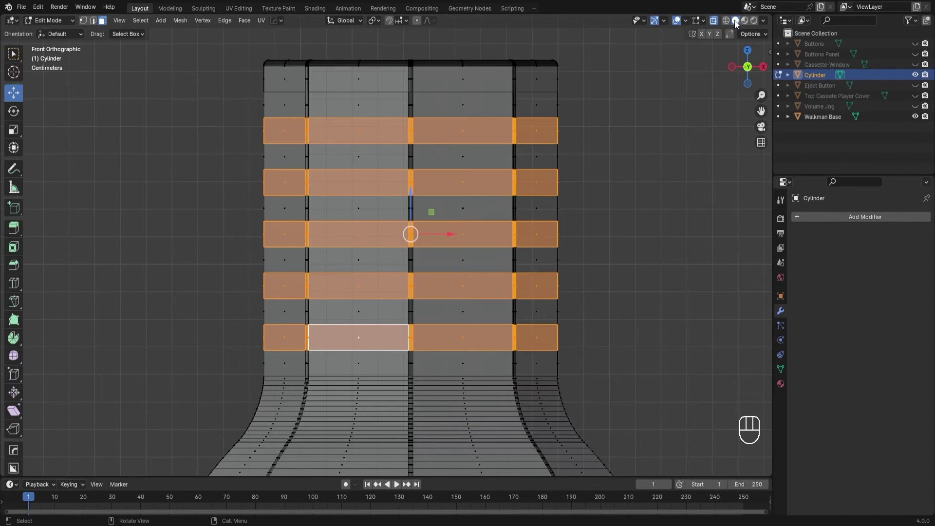
left_click(715, 21)
Extrude the five selected face bands inward along their normals with an offset of -0.0031 m to form grooves around the neck.
scroll(599, 181, "down", 2)
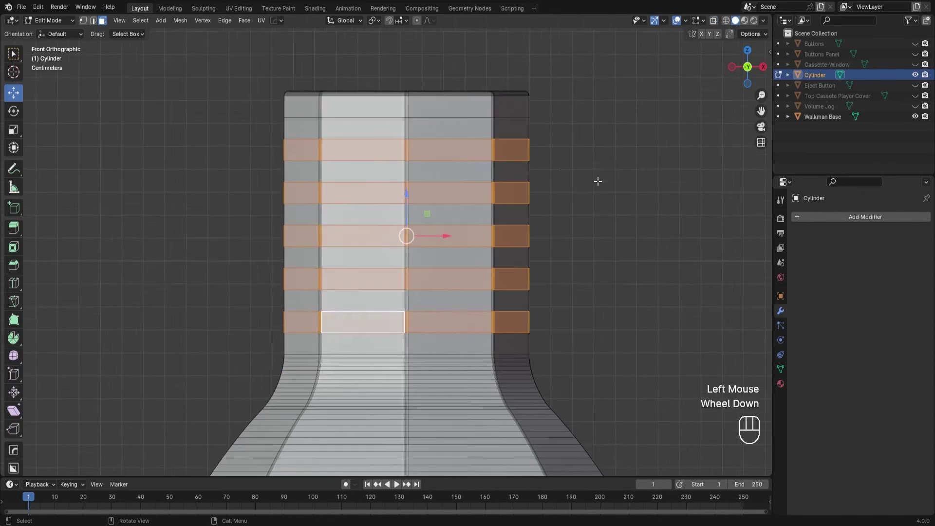
mouse_move(599, 182)
middle_mouse_down()
mouse_move(613, 201)
mouse_move(586, 171)
middle_mouse_up()
scroll(558, 314, "up", 1)
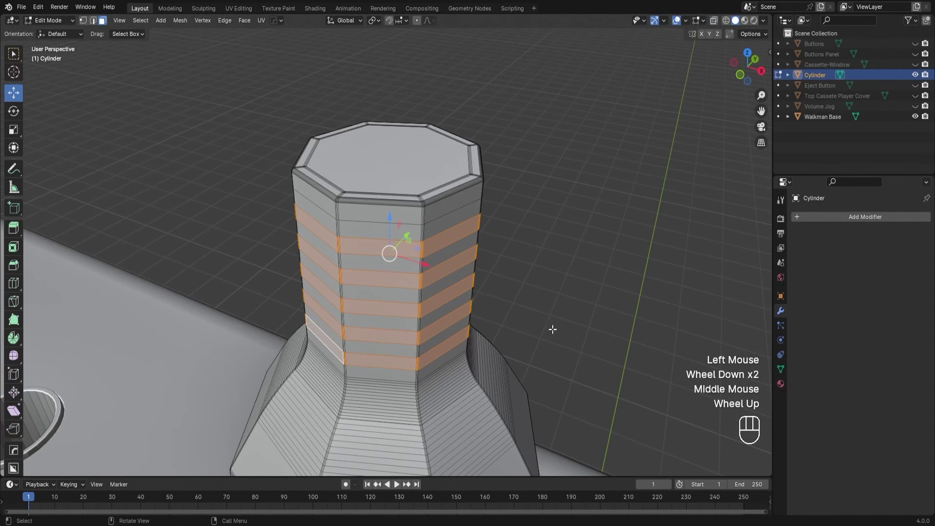
scroll(552, 329, "up", 1)
left_click(14, 228)
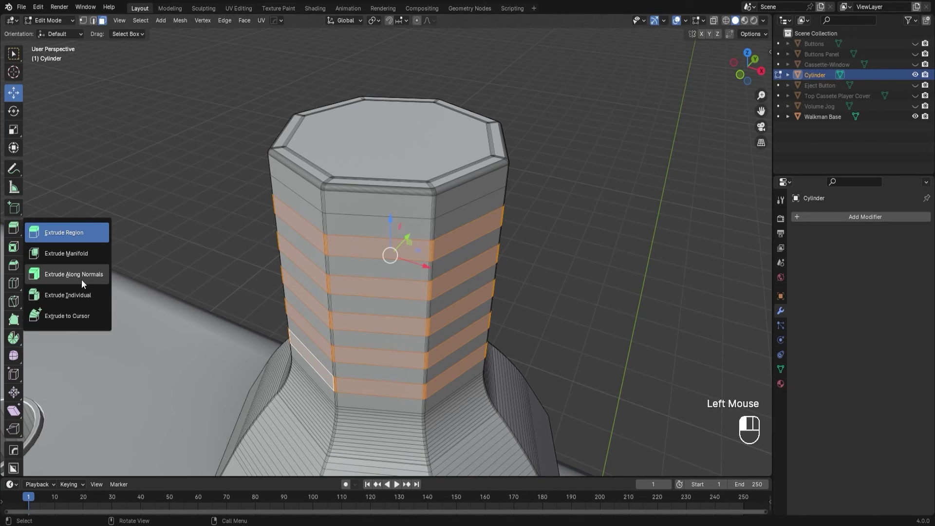
left_click(81, 280)
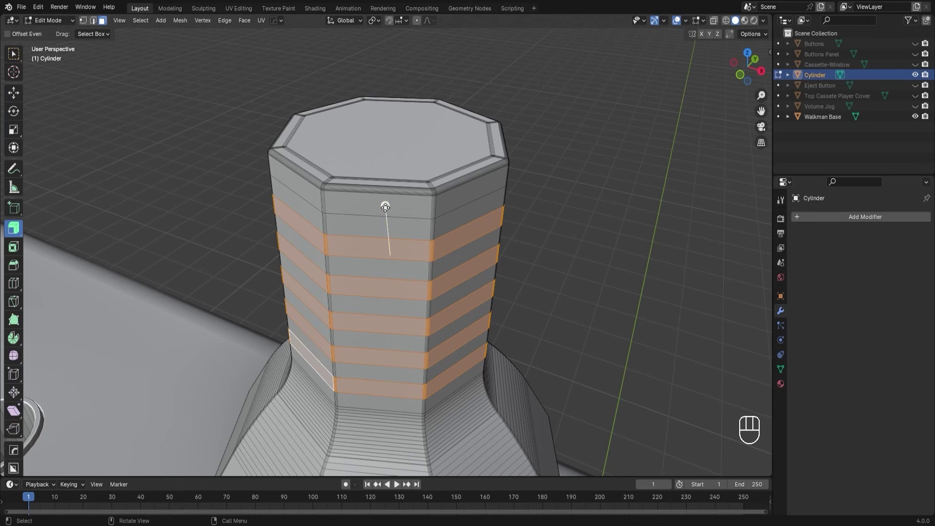
left_click_drag(385, 207, 409, 212)
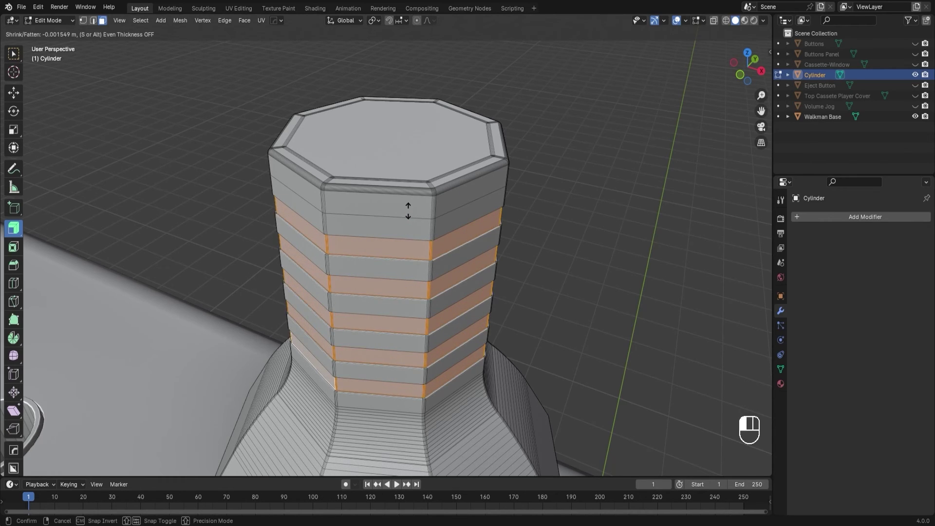
scroll(479, 287, "up", 4)
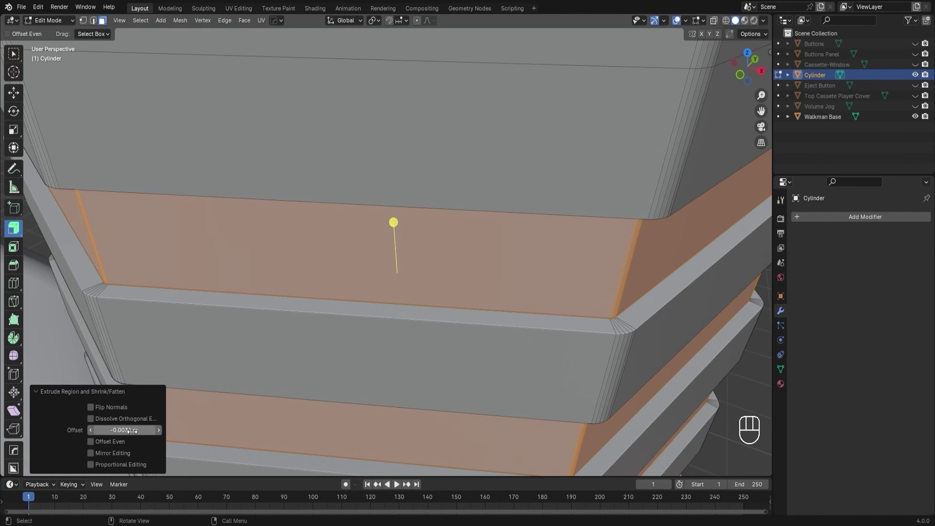
left_click_drag(131, 430, 132, 431, "shift")
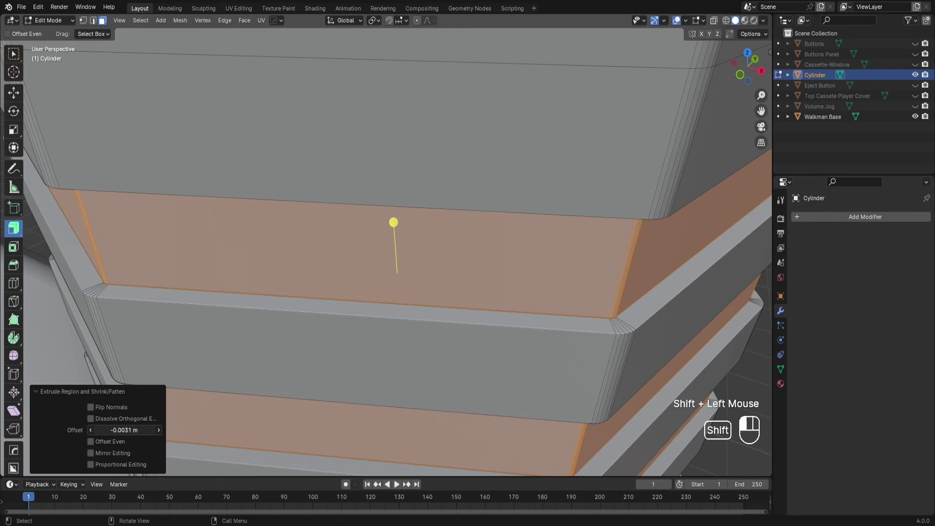
mouse_move(394, 222)
left_mouse_down("shift")
mouse_move(397, 313)
mouse_move(366, 288)
mouse_move(393, 222)
left_mouse_up("shift")
scroll(471, 356, "down", 3)
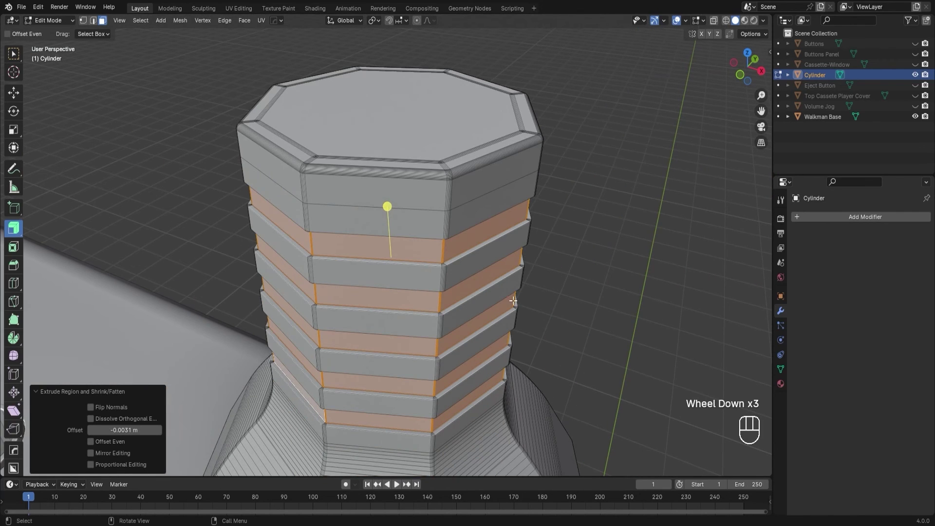
middle_click_drag(515, 359, 552, 316)
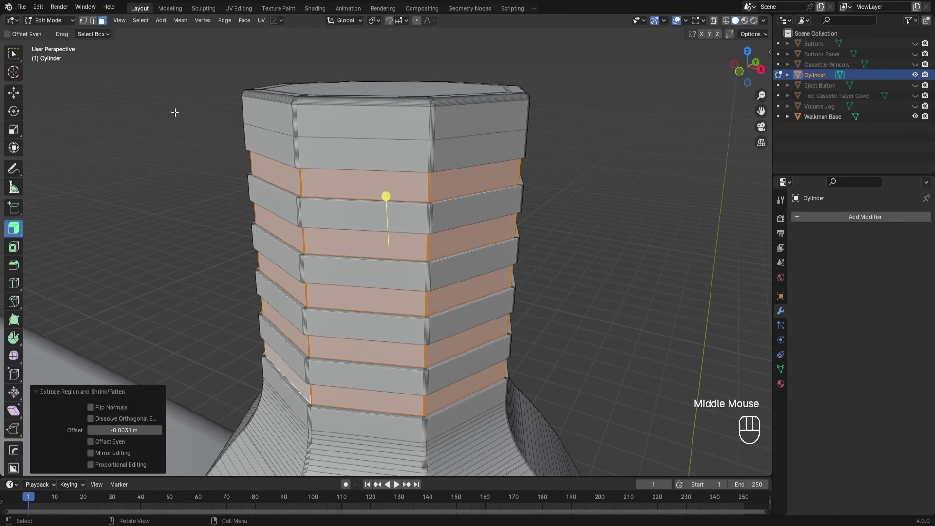
Clear the face selection, switch to edge selection and select the cylinder's sharp edges at a sharpness of 30°.
left_click(163, 125)
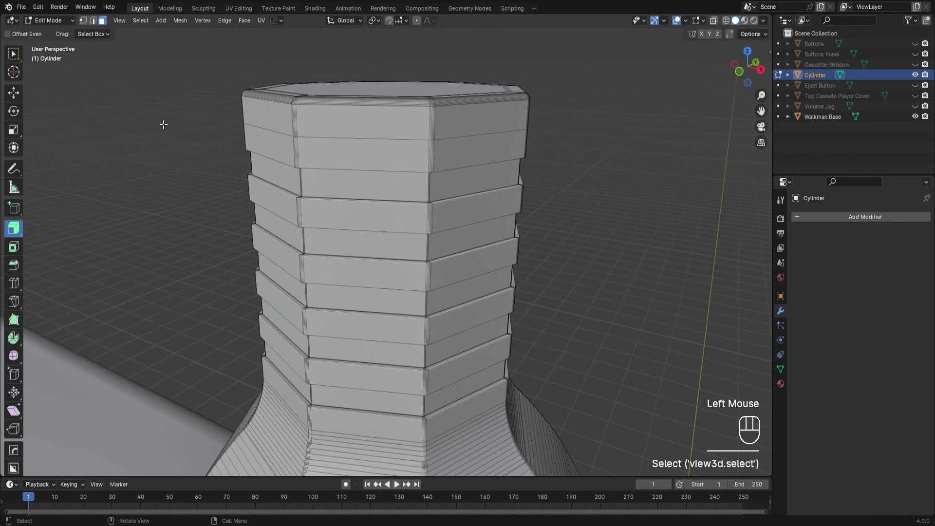
key("2")
left_click(145, 22)
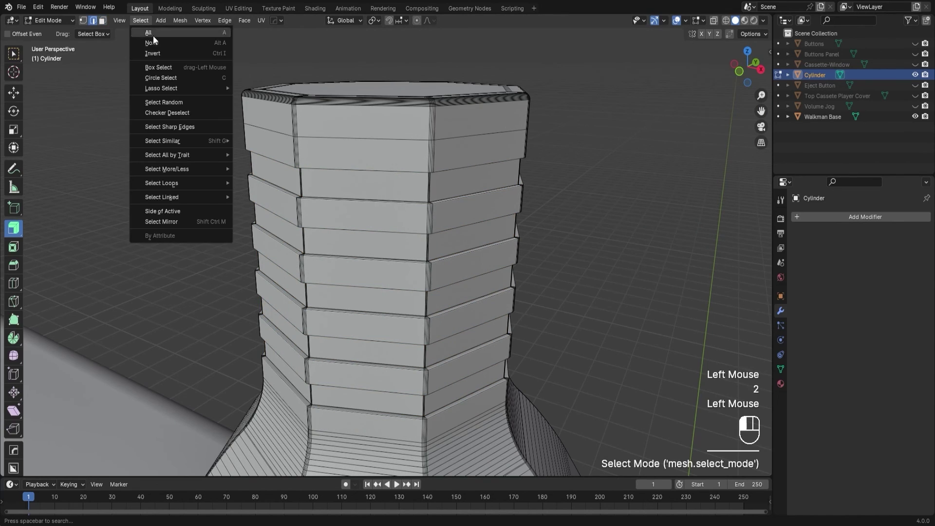
left_click(205, 130)
scroll(436, 298, "down", 1)
scroll(434, 293, "up", 3)
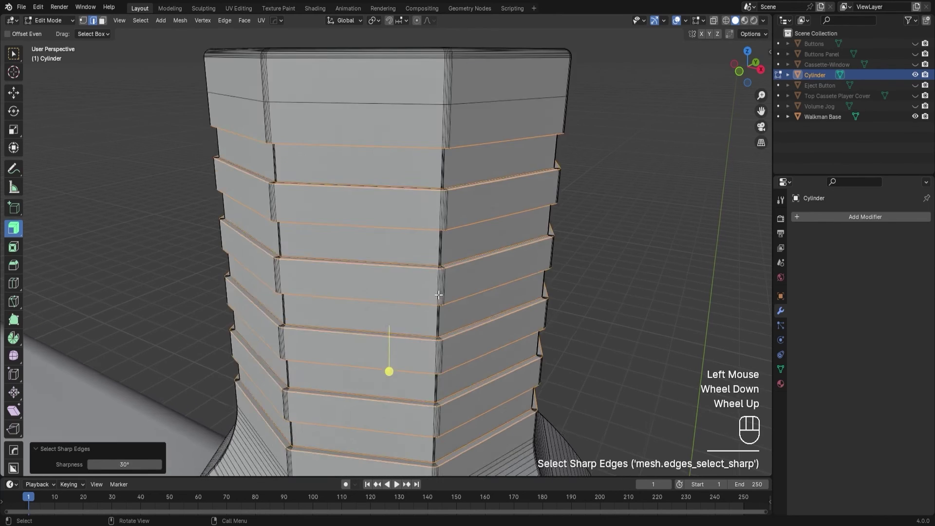
middle_click_drag(428, 272, 419, 278)
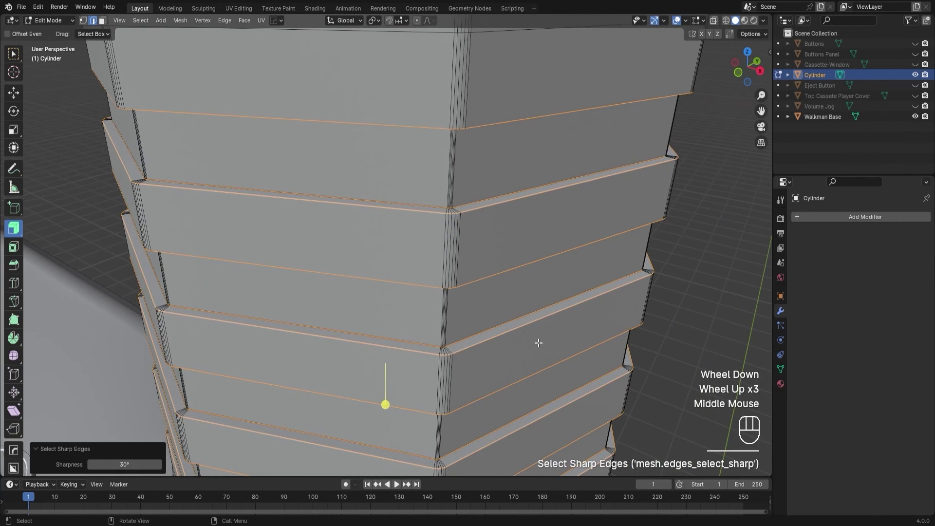
Bevel the selected groove edges with a width of 0.000384 m and 5 segments, and return to Object Mode.
key("ctrl+b")
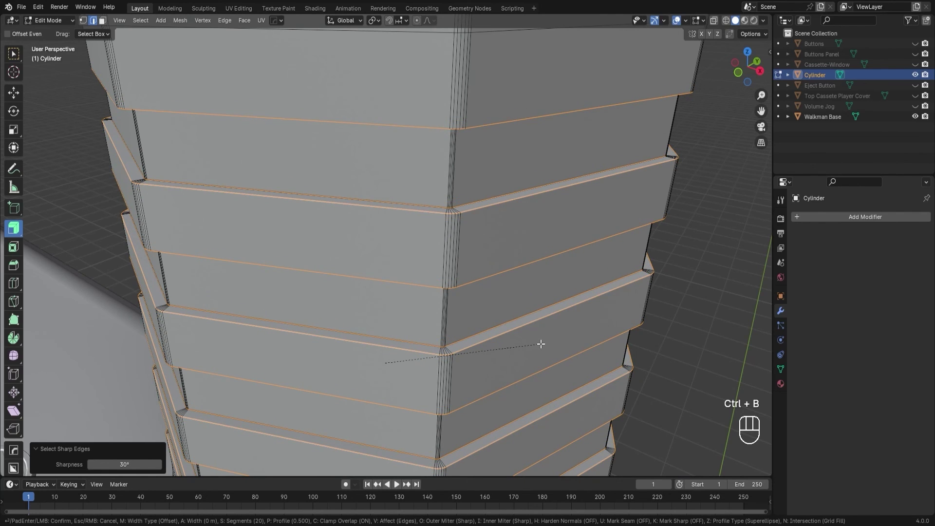
left_click(542, 344)
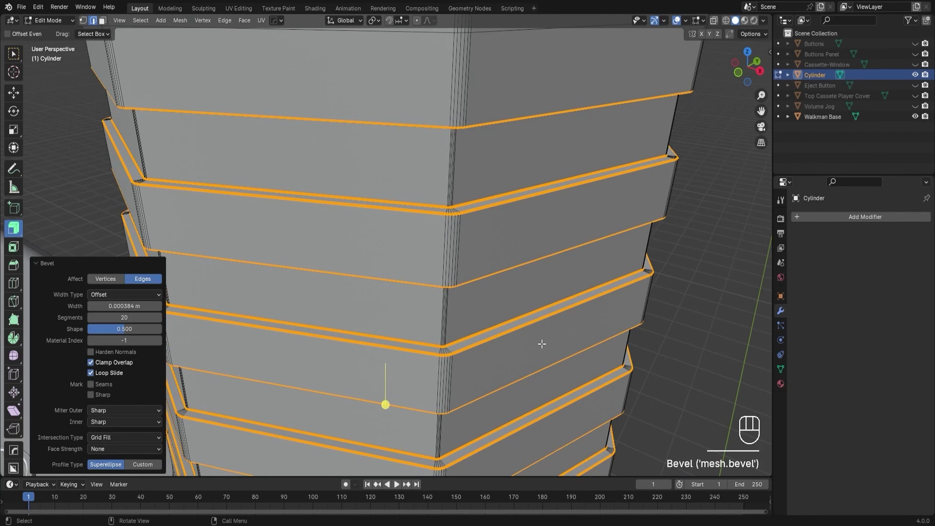
left_click(149, 317)
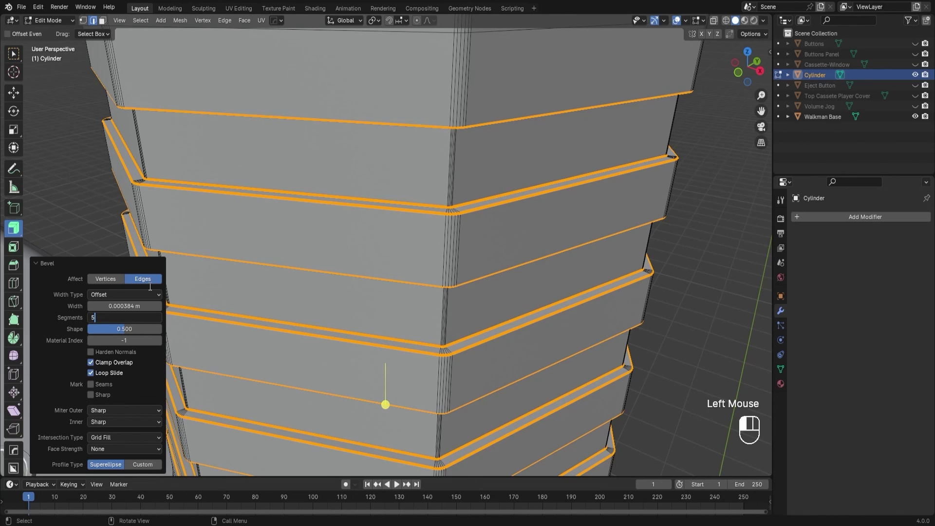
key("Return")
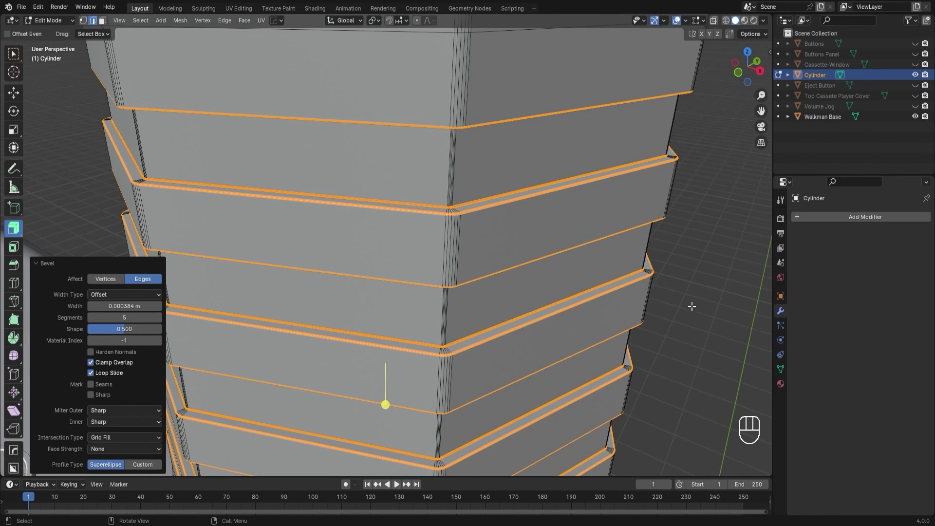
key("Tab")
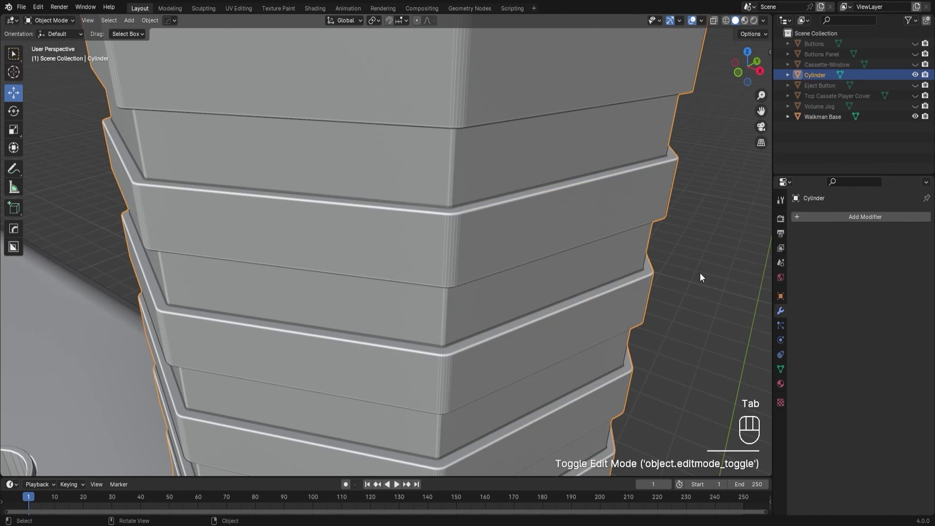
Deselect the cylinder and examine the grooved plug's shape and its placement on the Walkman base.
scroll(693, 268, "down", 4)
left_click(588, 355)
scroll(586, 355, "down", 2)
middle_click_drag(565, 359, 341, 347)
scroll(563, 353, "down", 6)
scroll(405, 370, "down", 2)
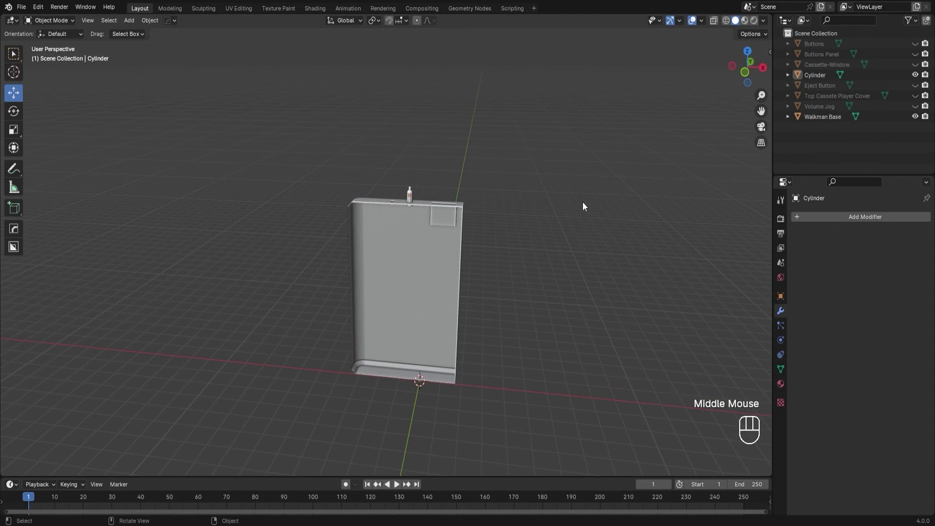
middle_click_drag(459, 265, 547, 290)
scroll(539, 283, "up", 2)
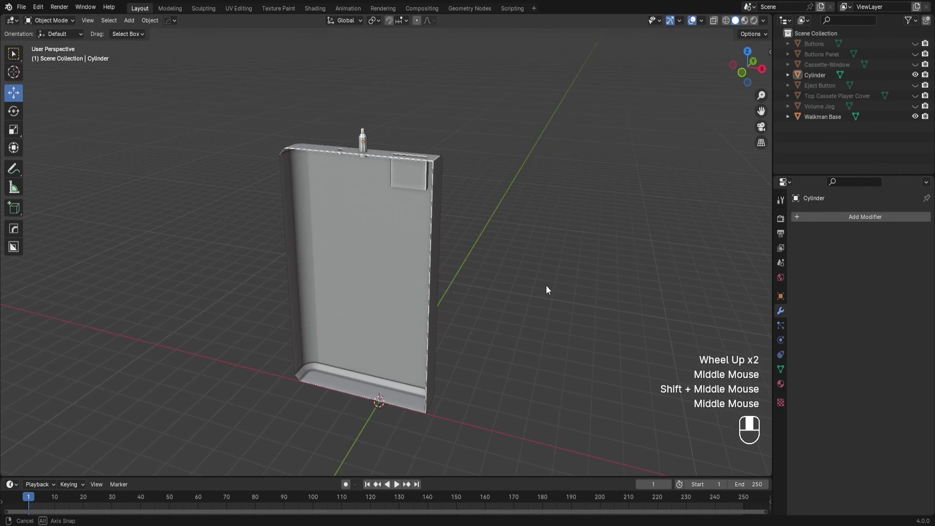
Unhide all the hidden Walkman parts, clear the selection and show the complete model.
key("alt+h")
left_click(586, 312)
middle_click_drag(586, 312, 554, 322)
scroll(585, 317, "down", 2)
scroll(554, 322, "up", 2)
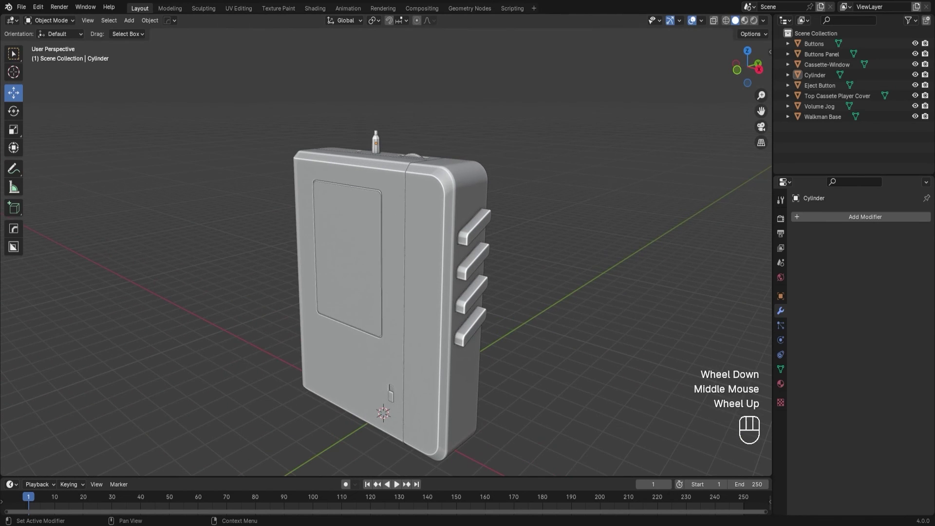